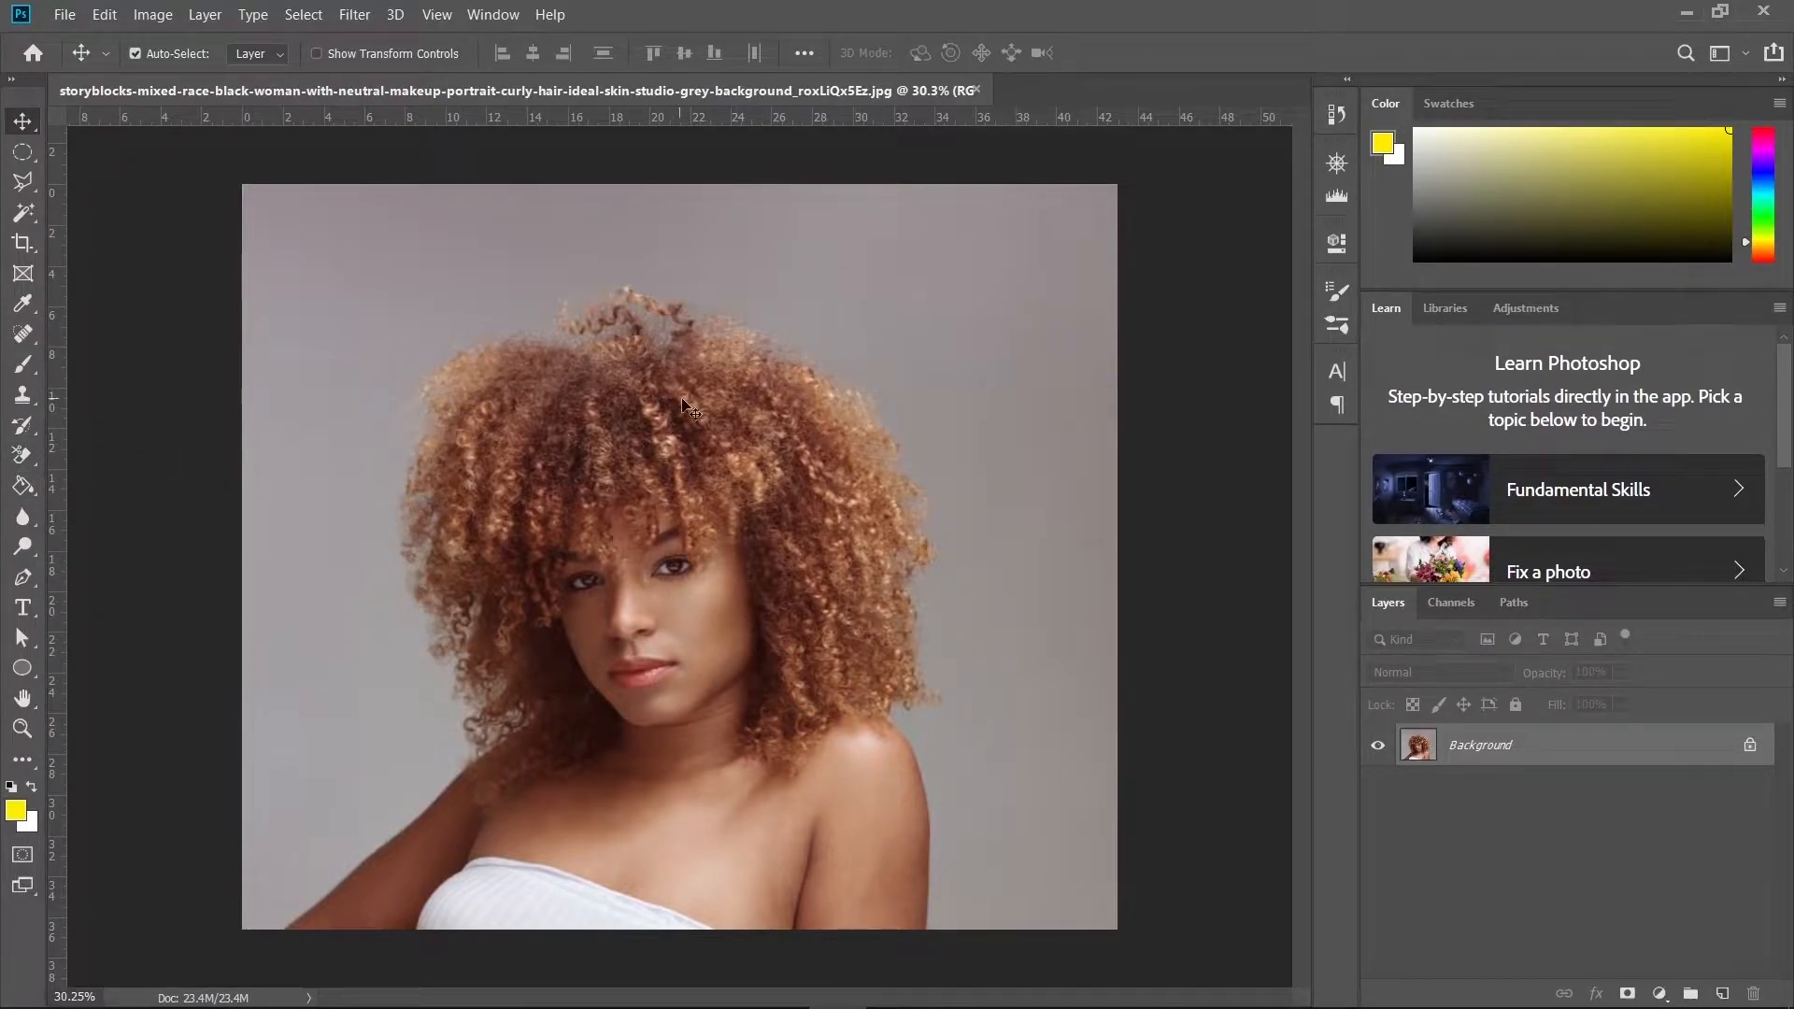
# Unlock the Background layer and rename it Female
pyautogui.scroll(2, 666, 552)
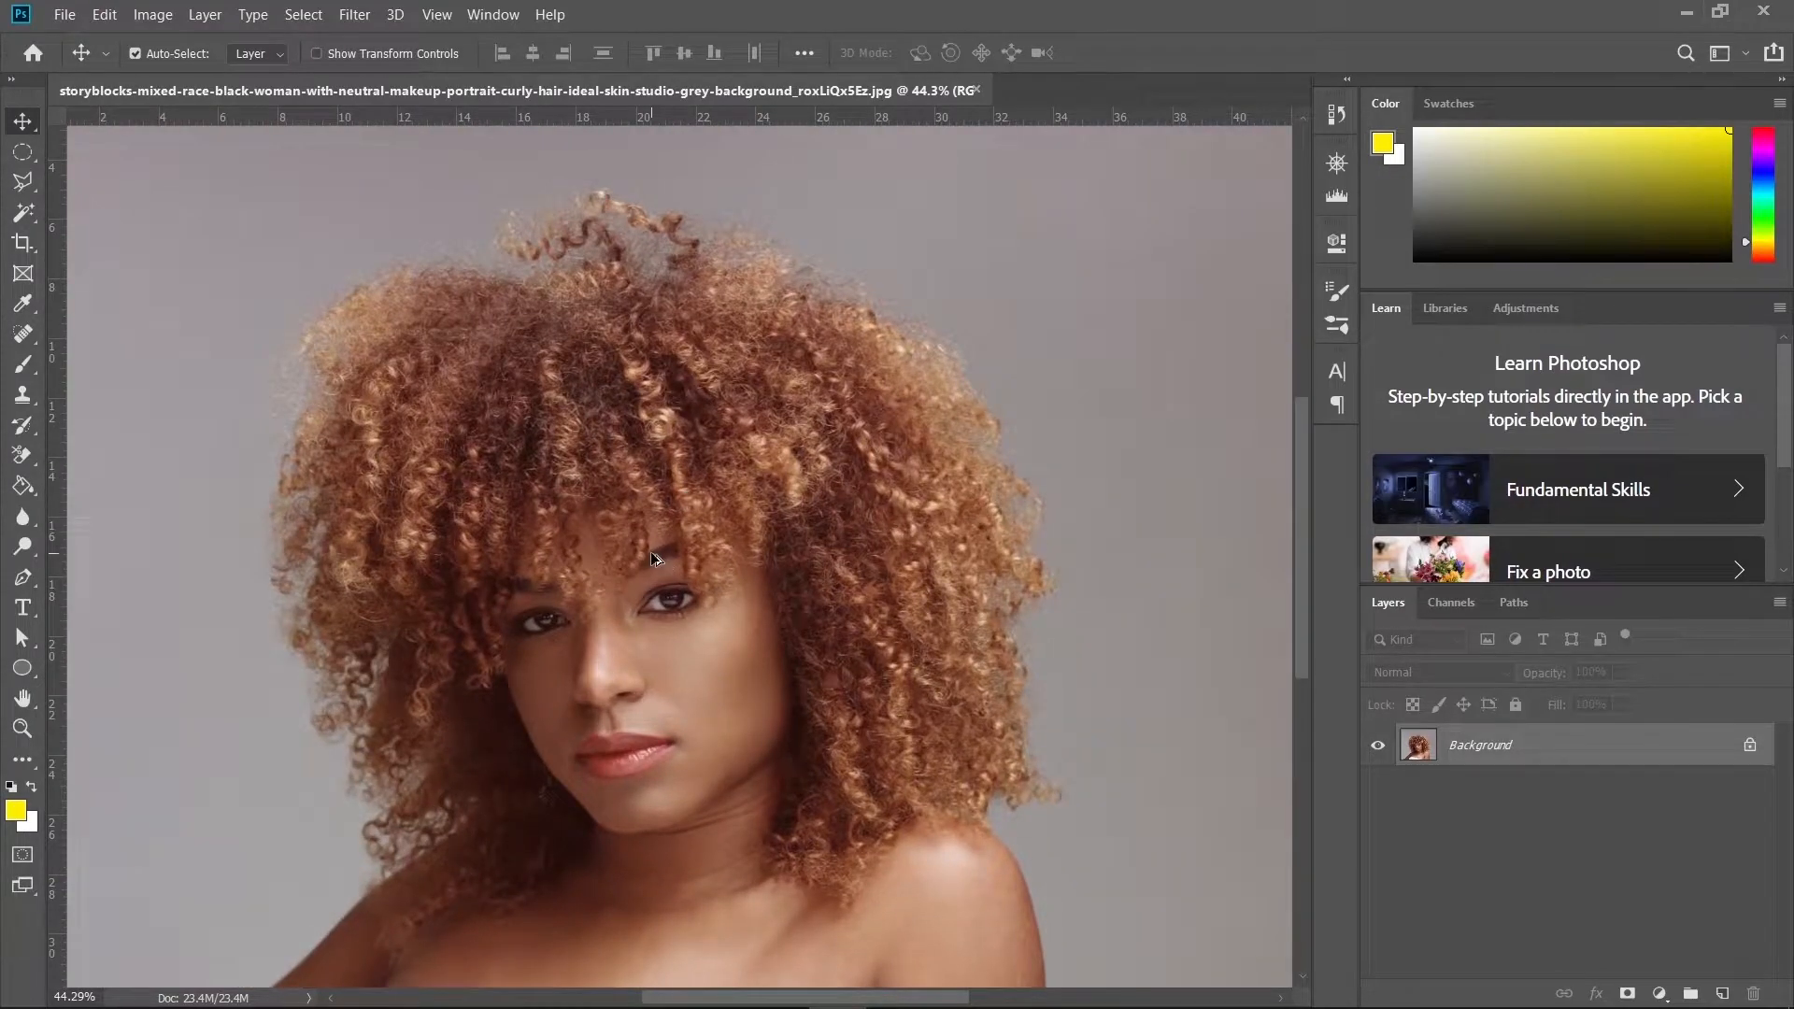
pyautogui.scroll(-2, 651, 559)
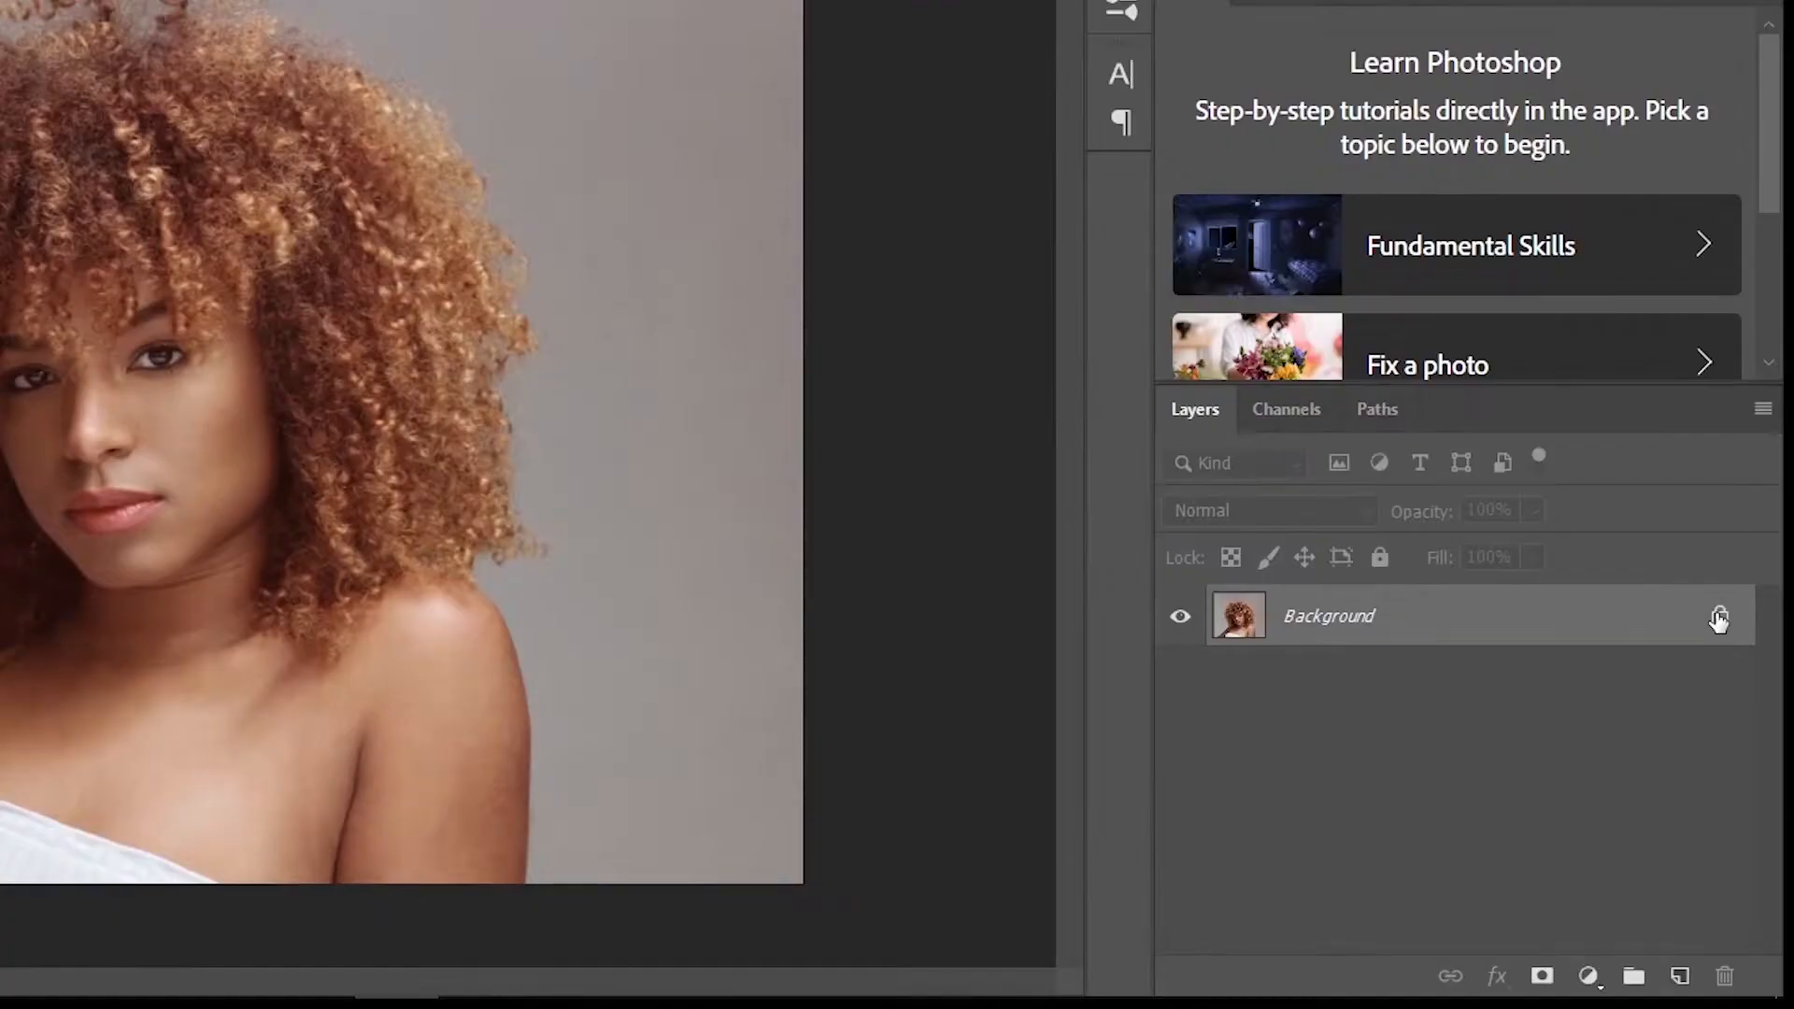
pyautogui.click(1749, 746)
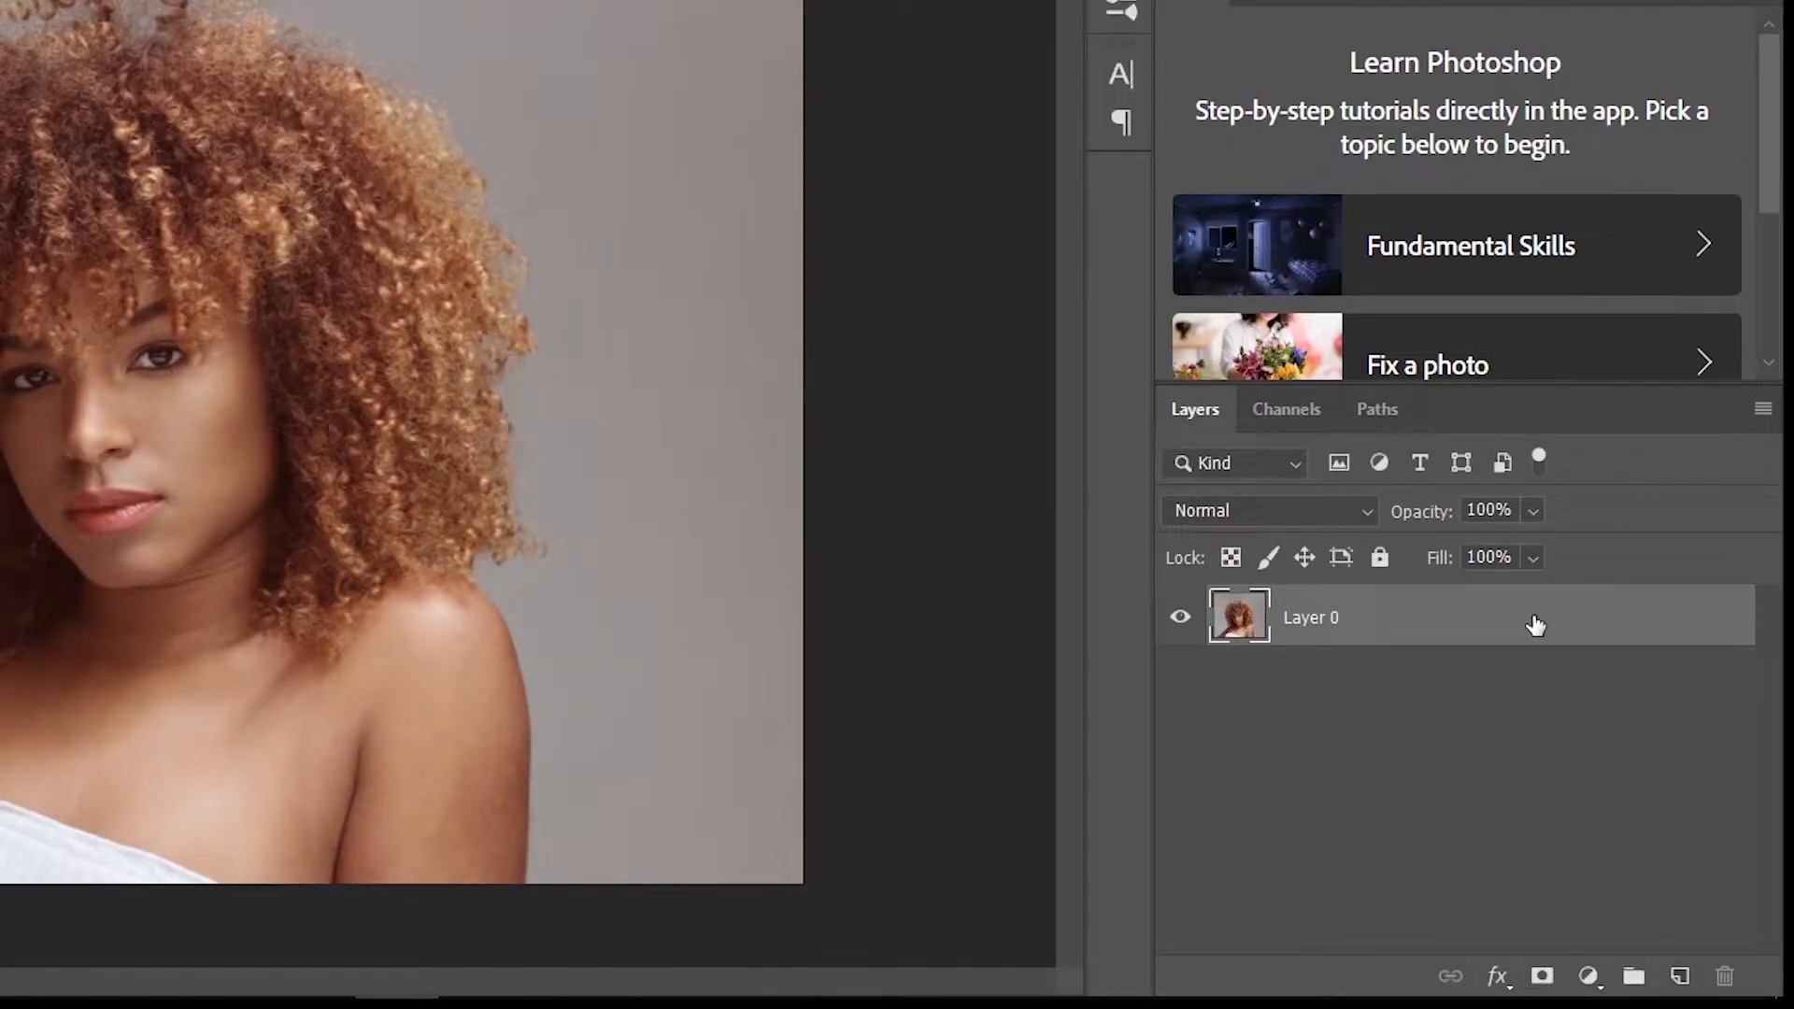
pyautogui.doubleClick(1311, 618)
pyautogui.write('Female')
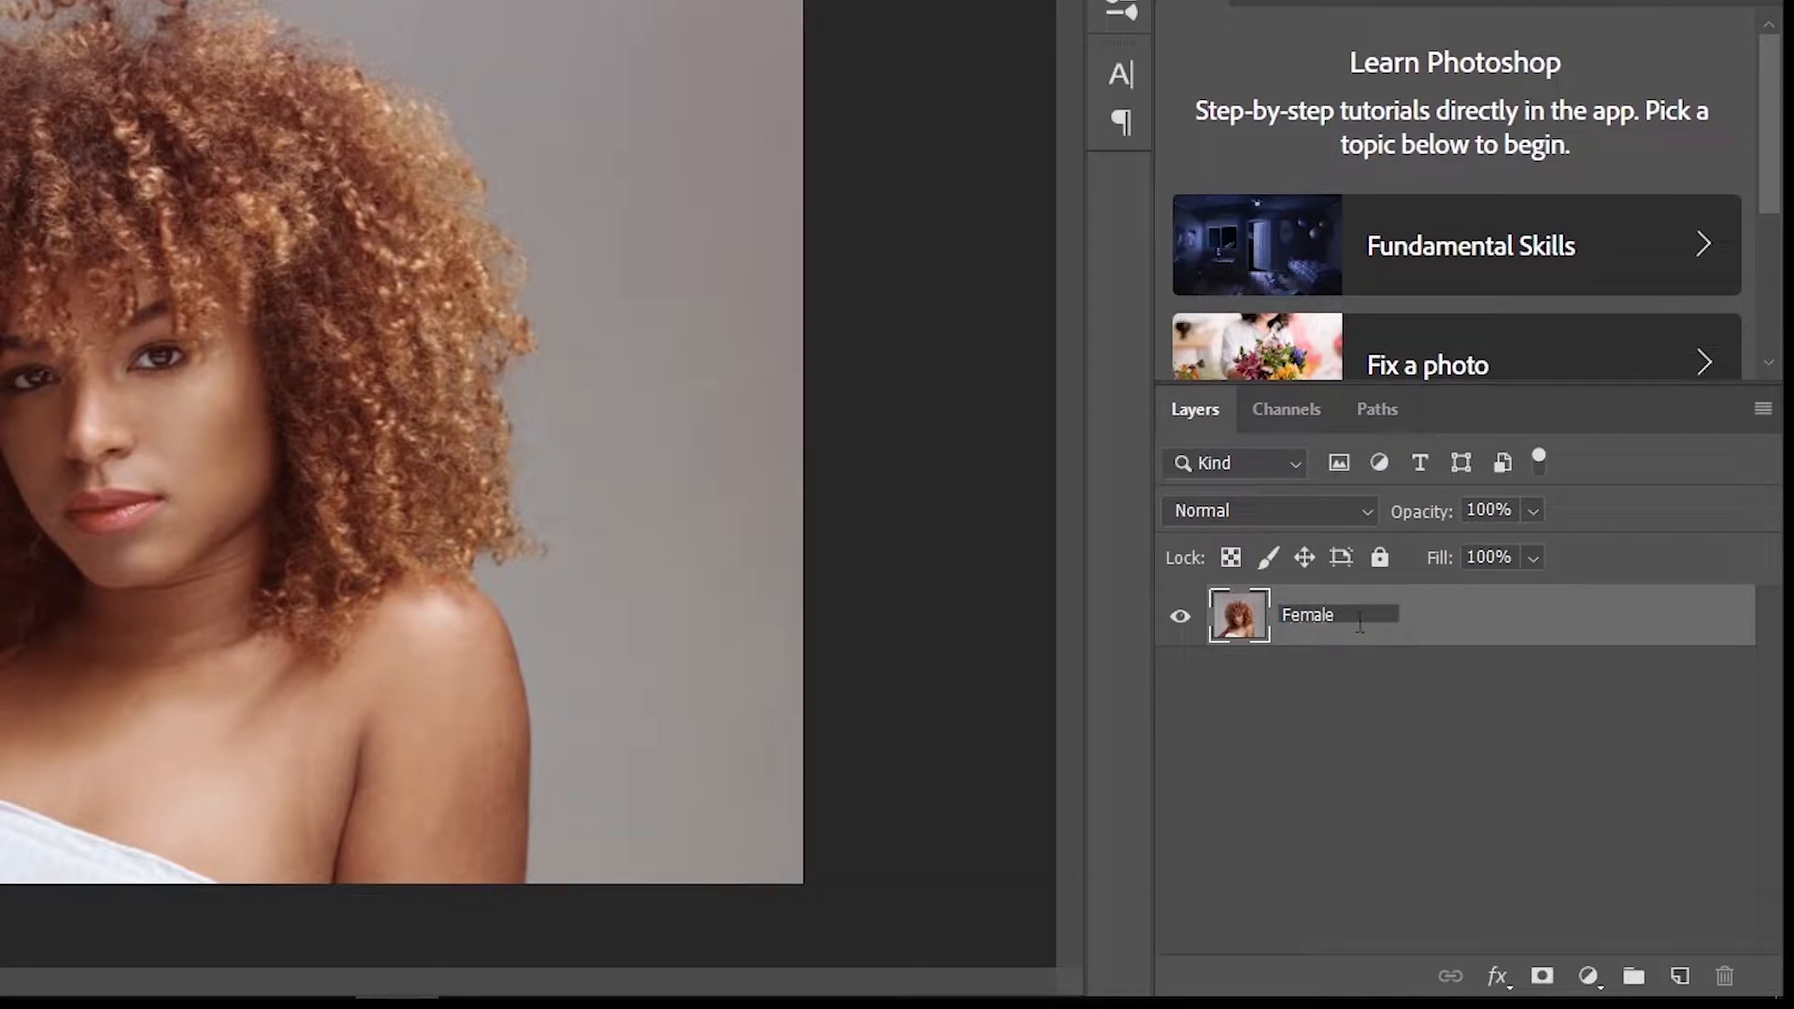
pyautogui.click(1542, 614)
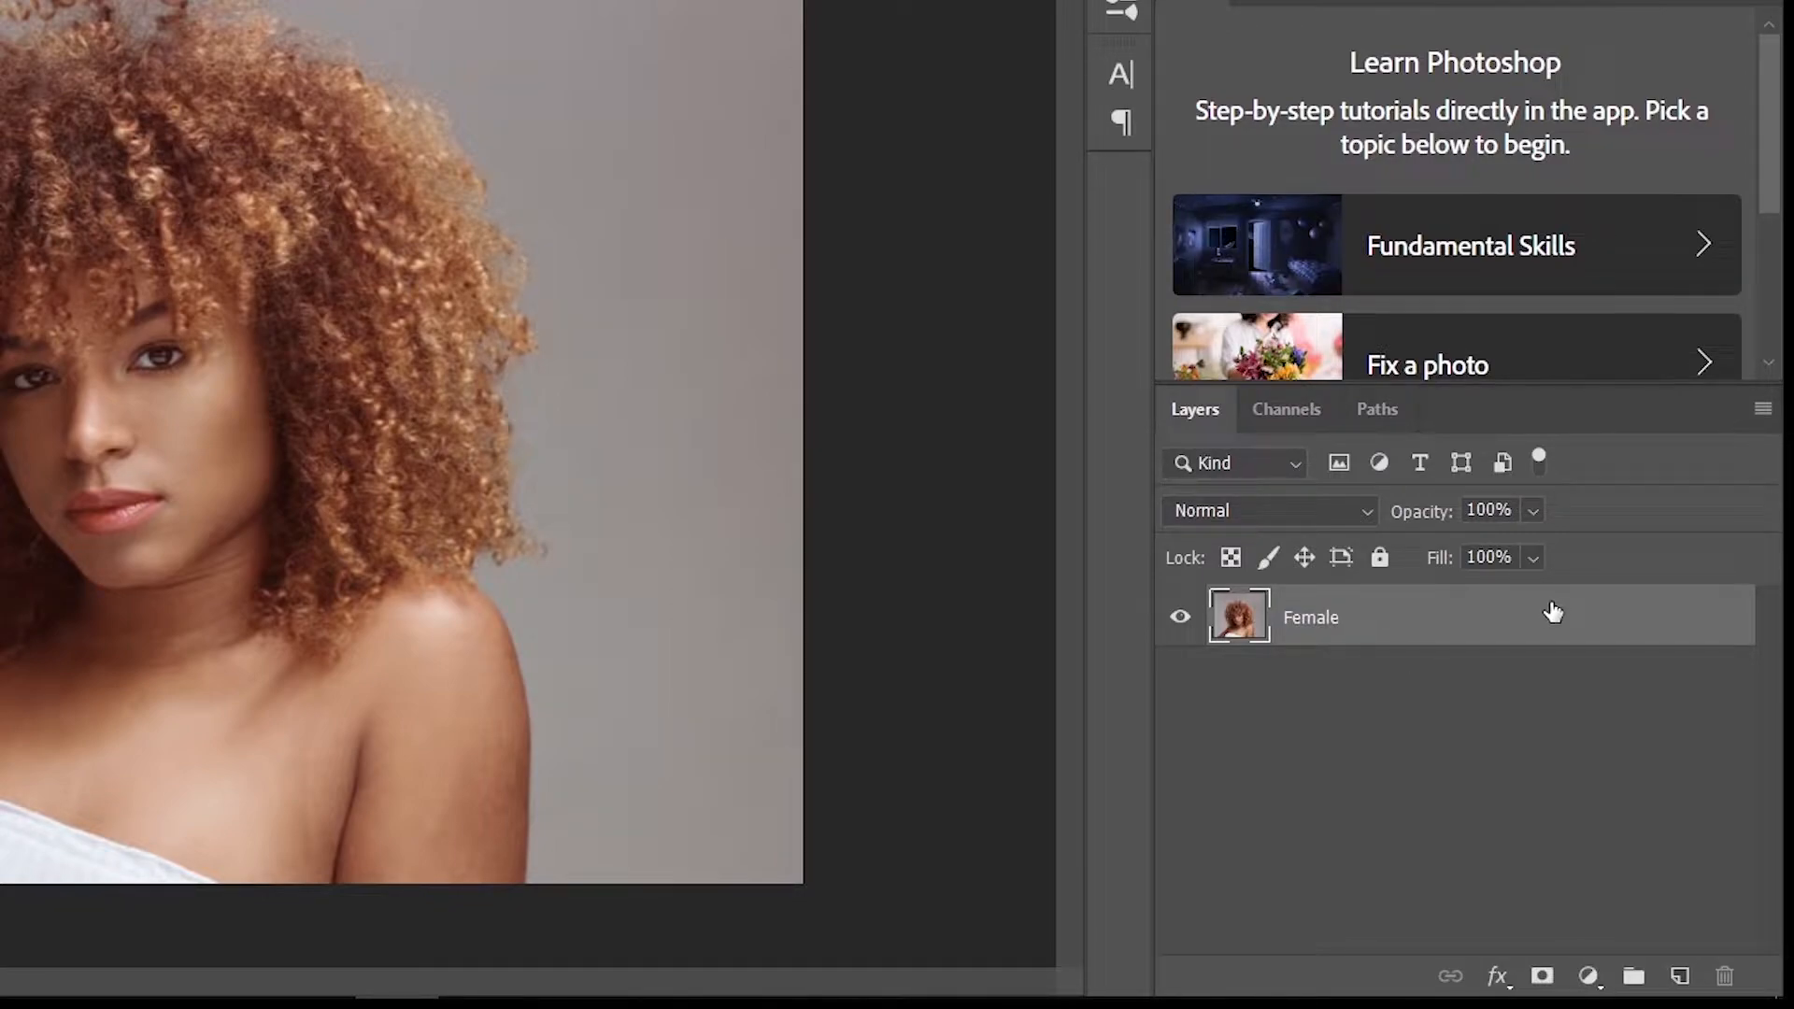
# Create a new empty layer and place it beneath the Female layer
pyautogui.click(1681, 979)
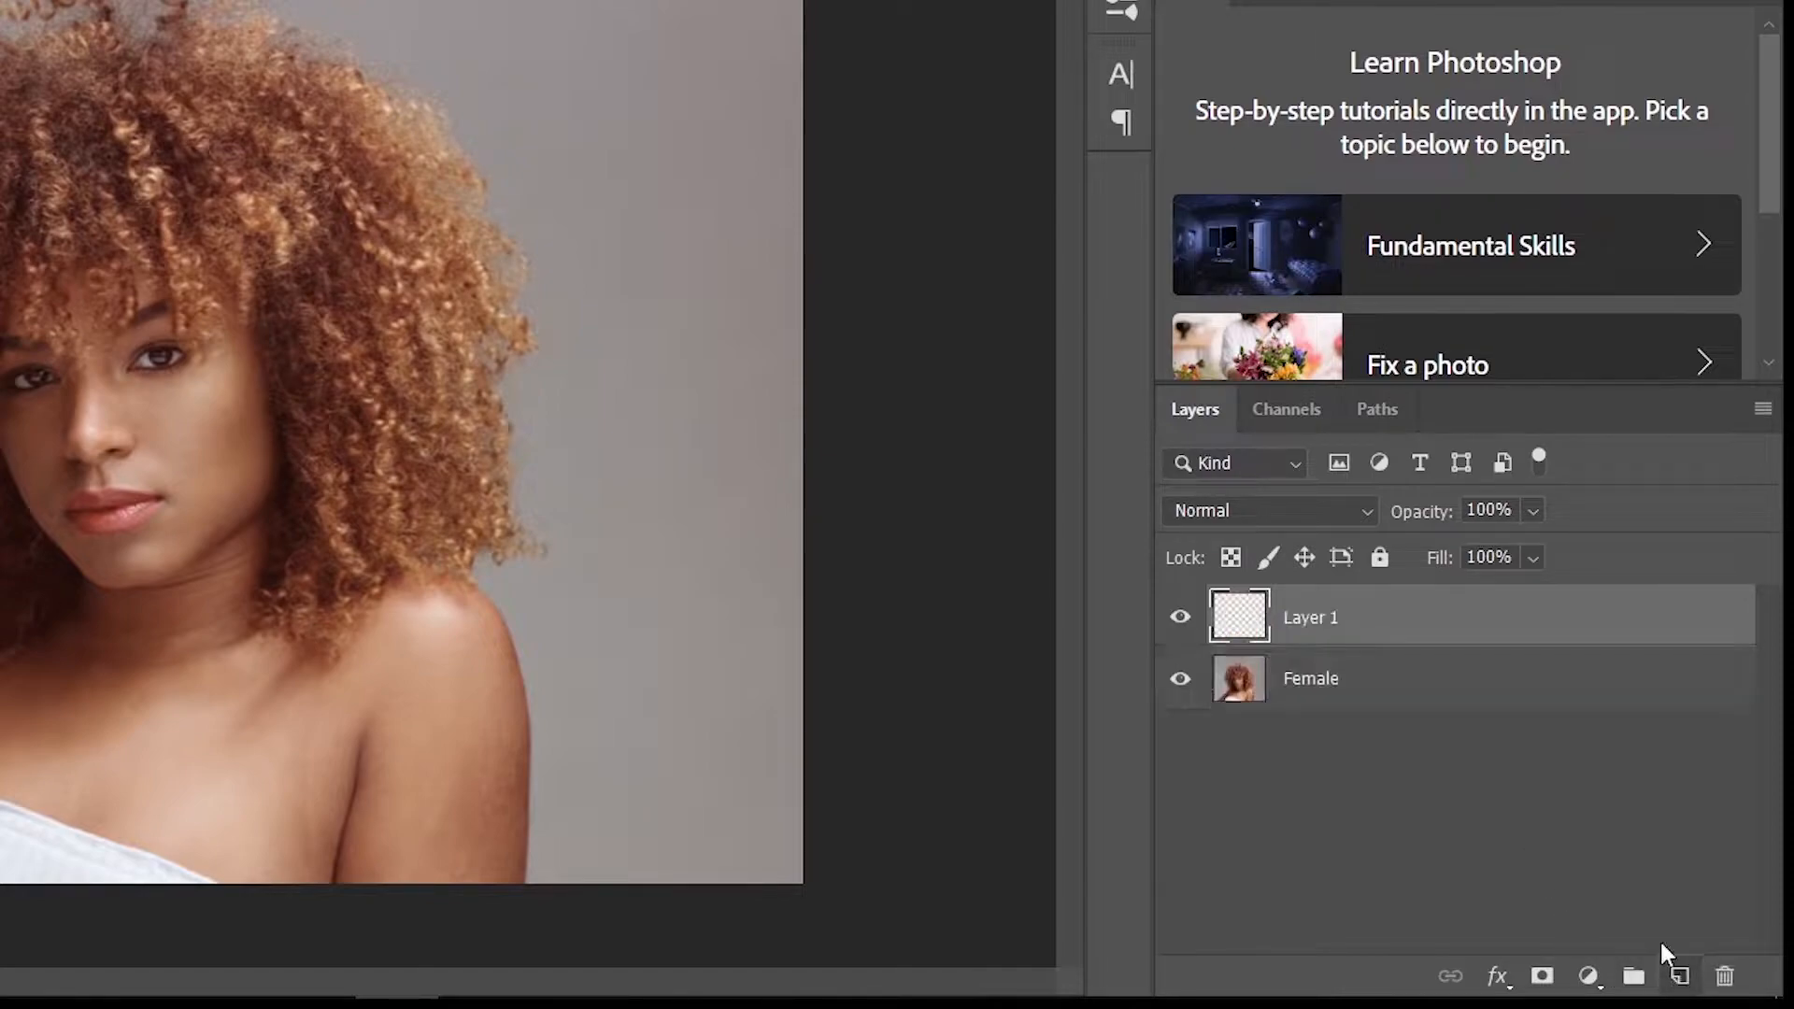
pyautogui.doubleClick(1301, 621)
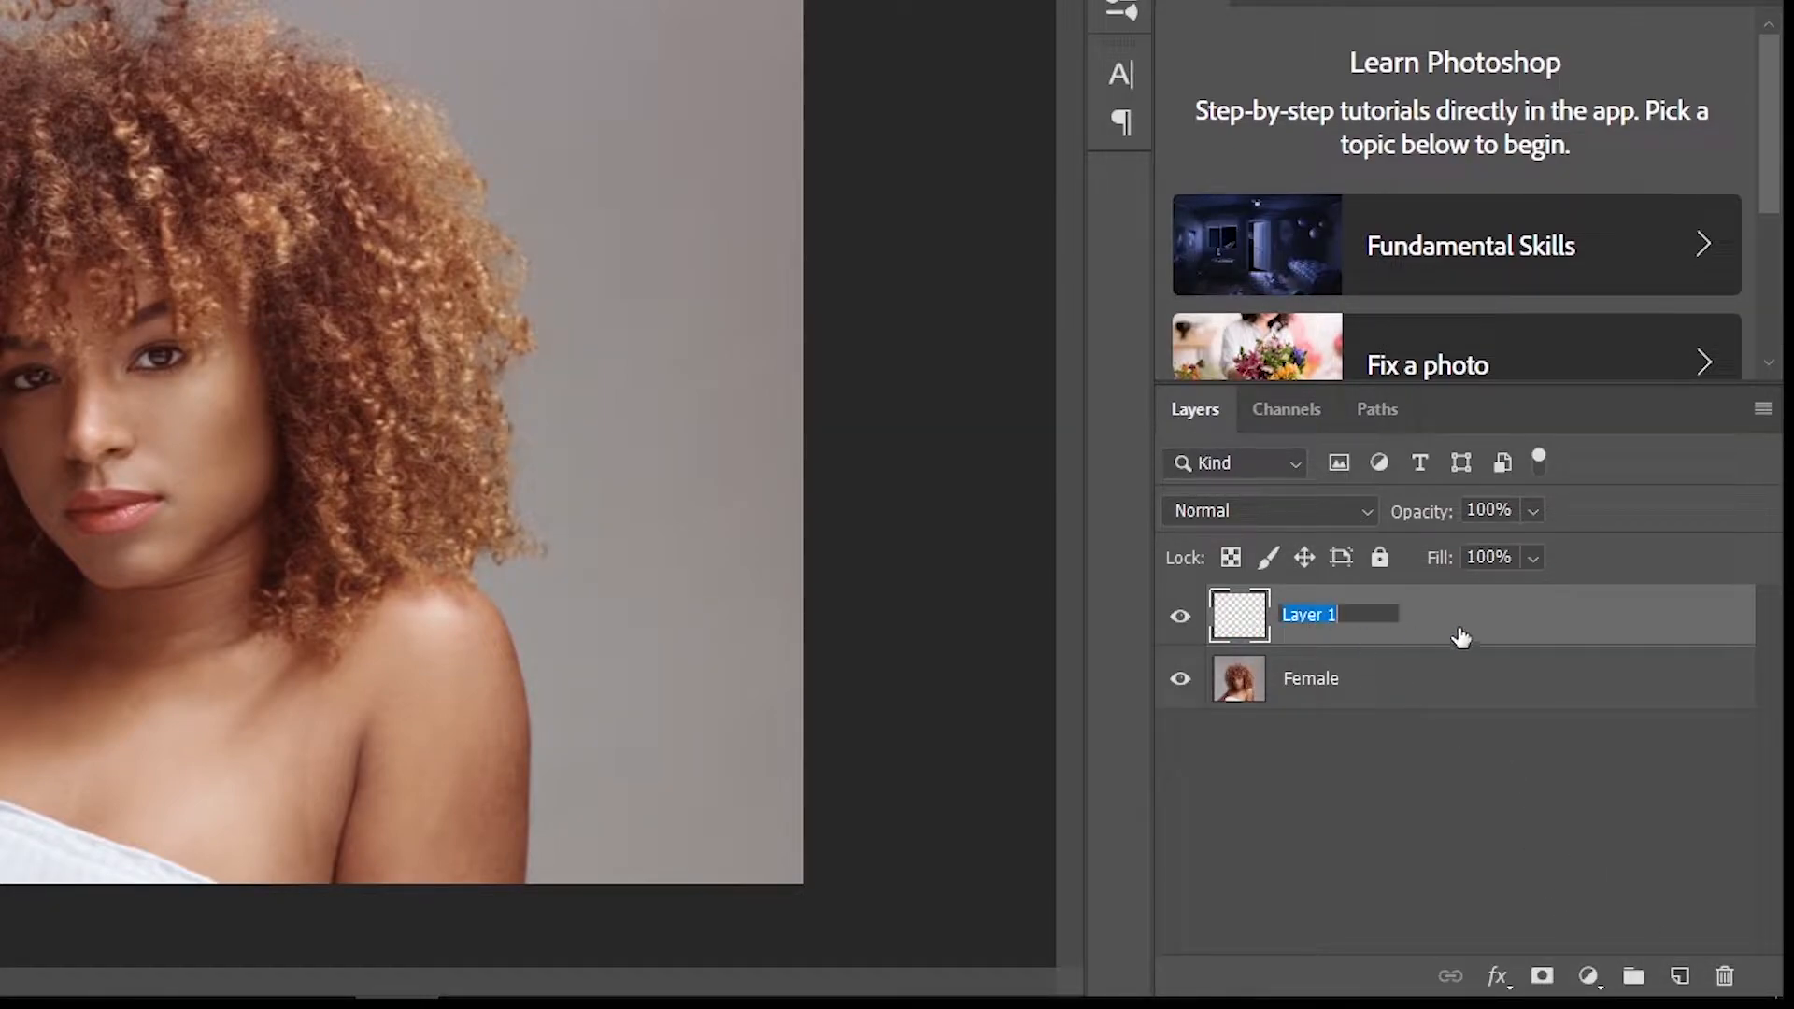
pyautogui.press('Return')
pyautogui.click(1659, 686)
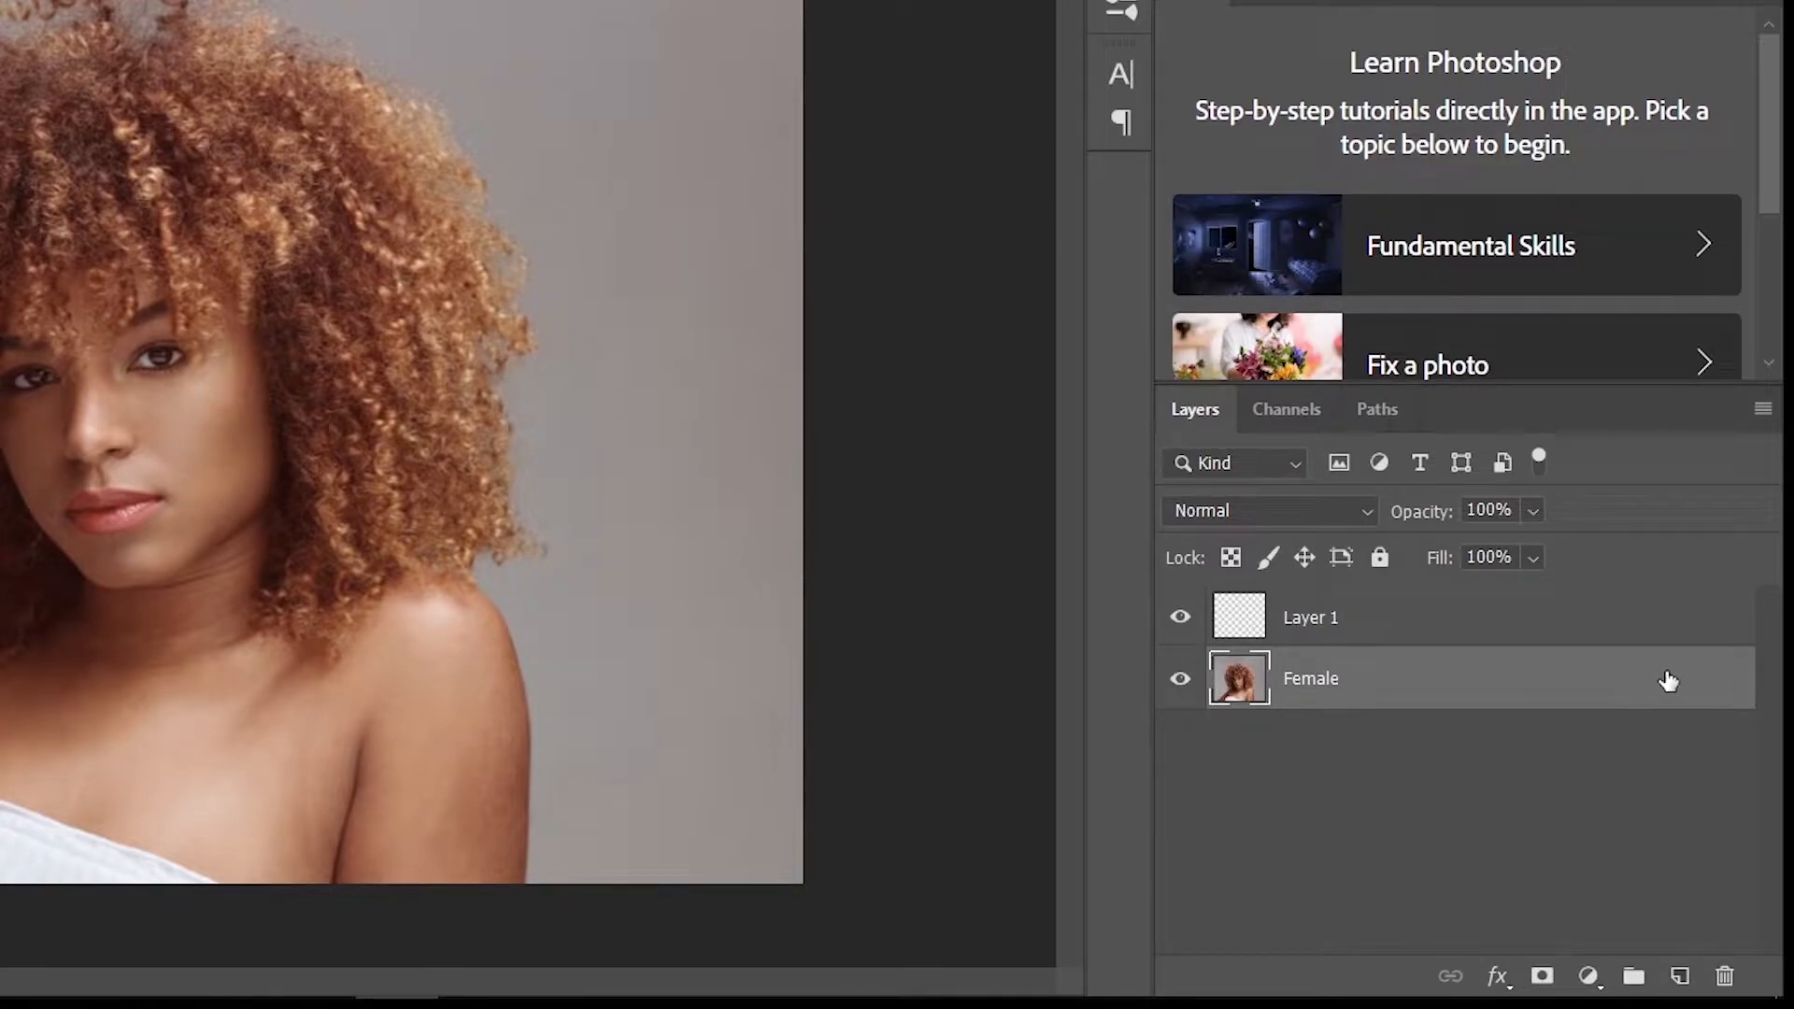
pyautogui.moveTo(1392, 624); pyautogui.dragTo(1505, 754)
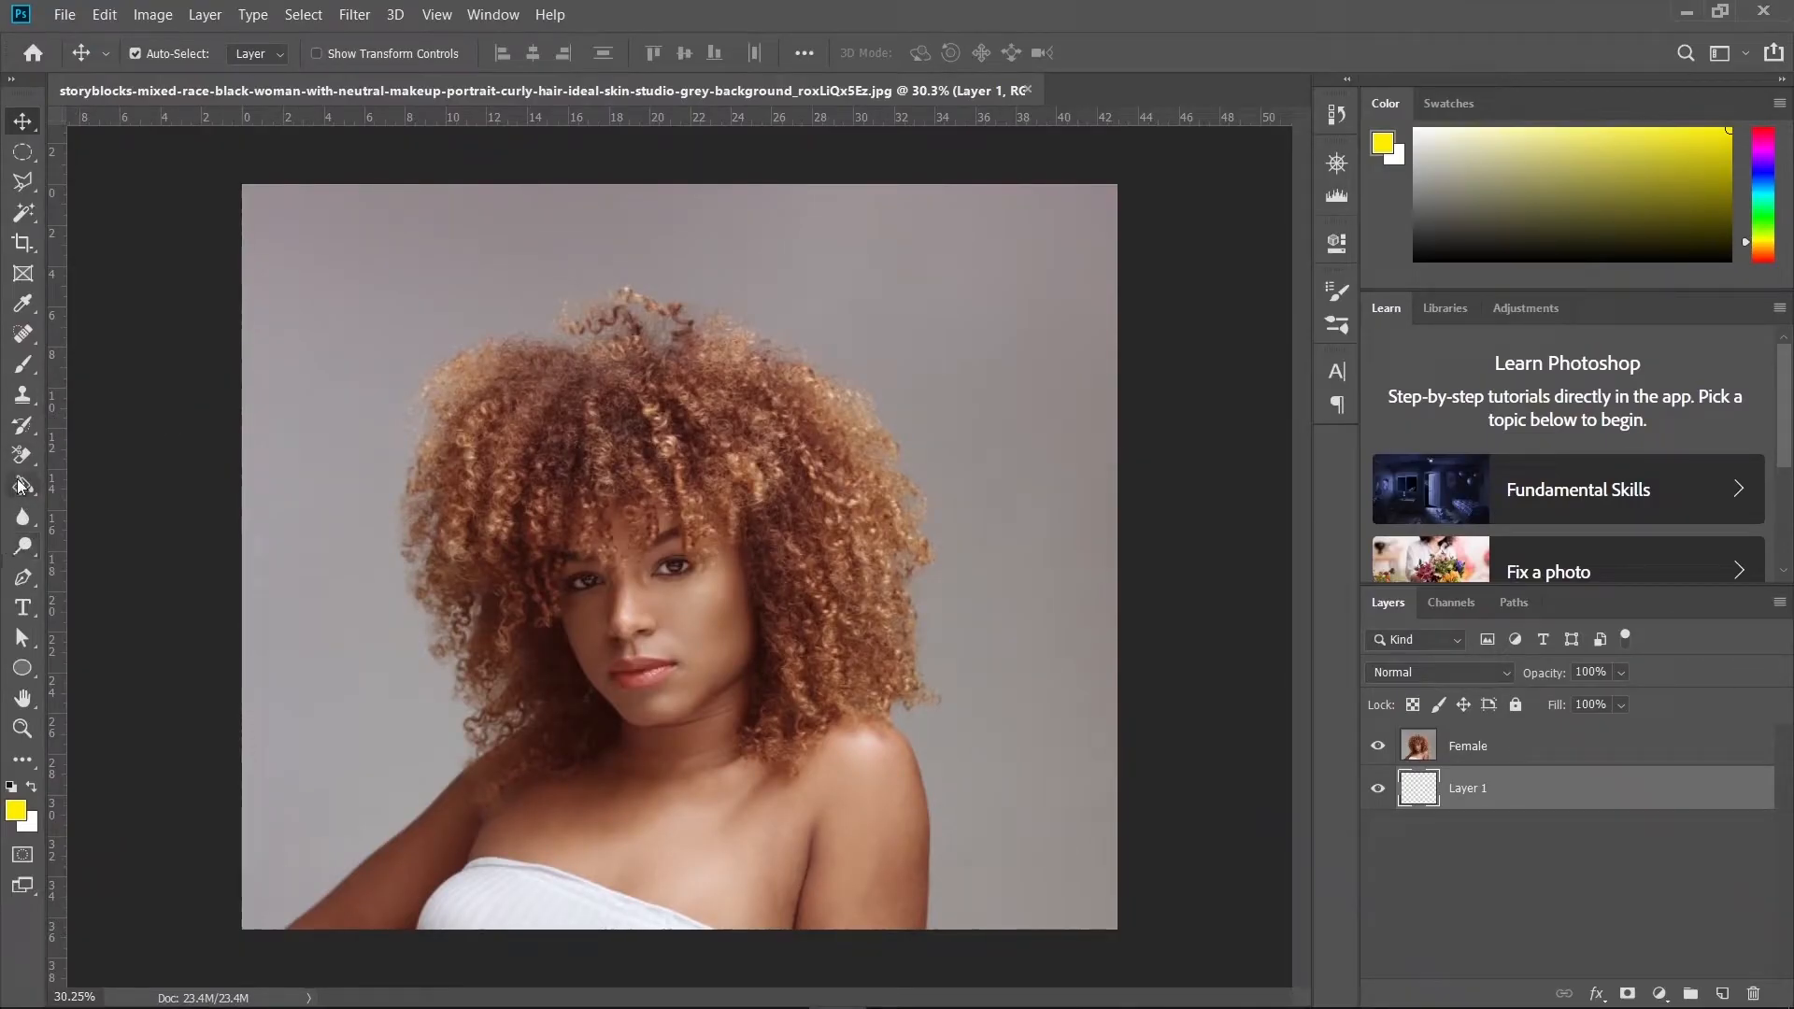
# Fill the empty layer below the portrait with the yellow foreground color fff000 using the Paint Bucket
pyautogui.click(20, 486)
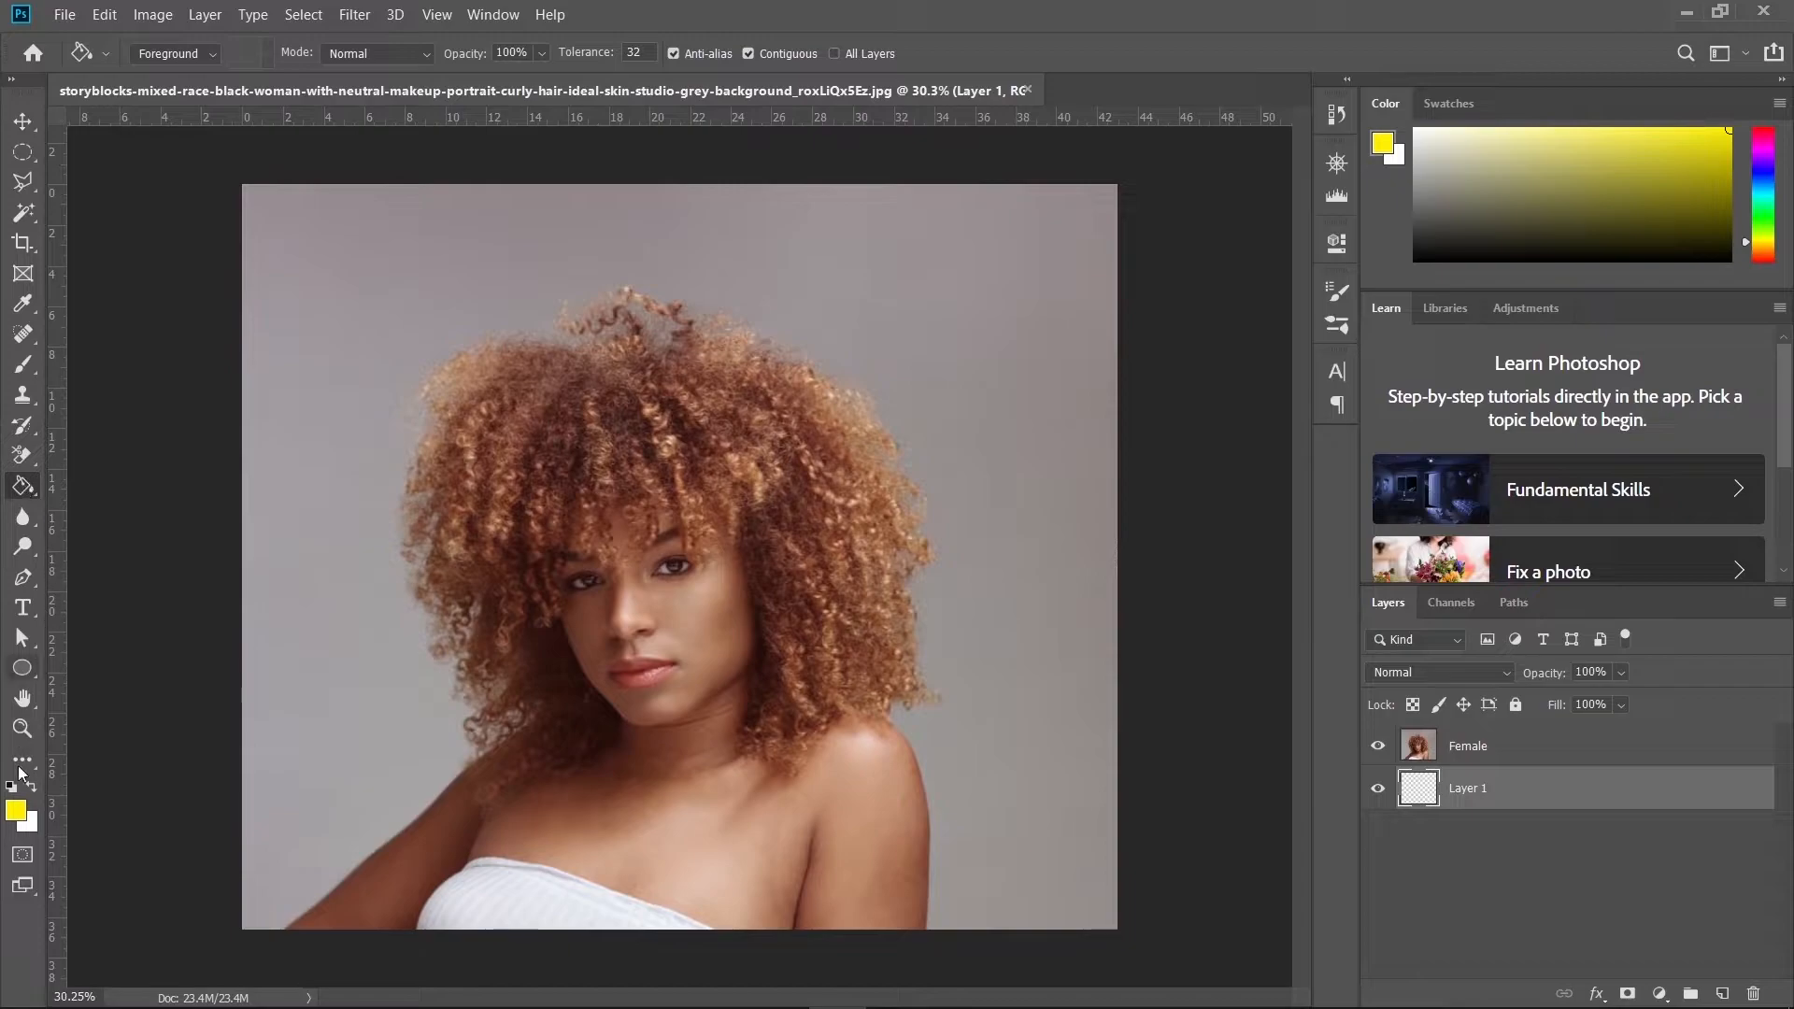
pyautogui.click(16, 810)
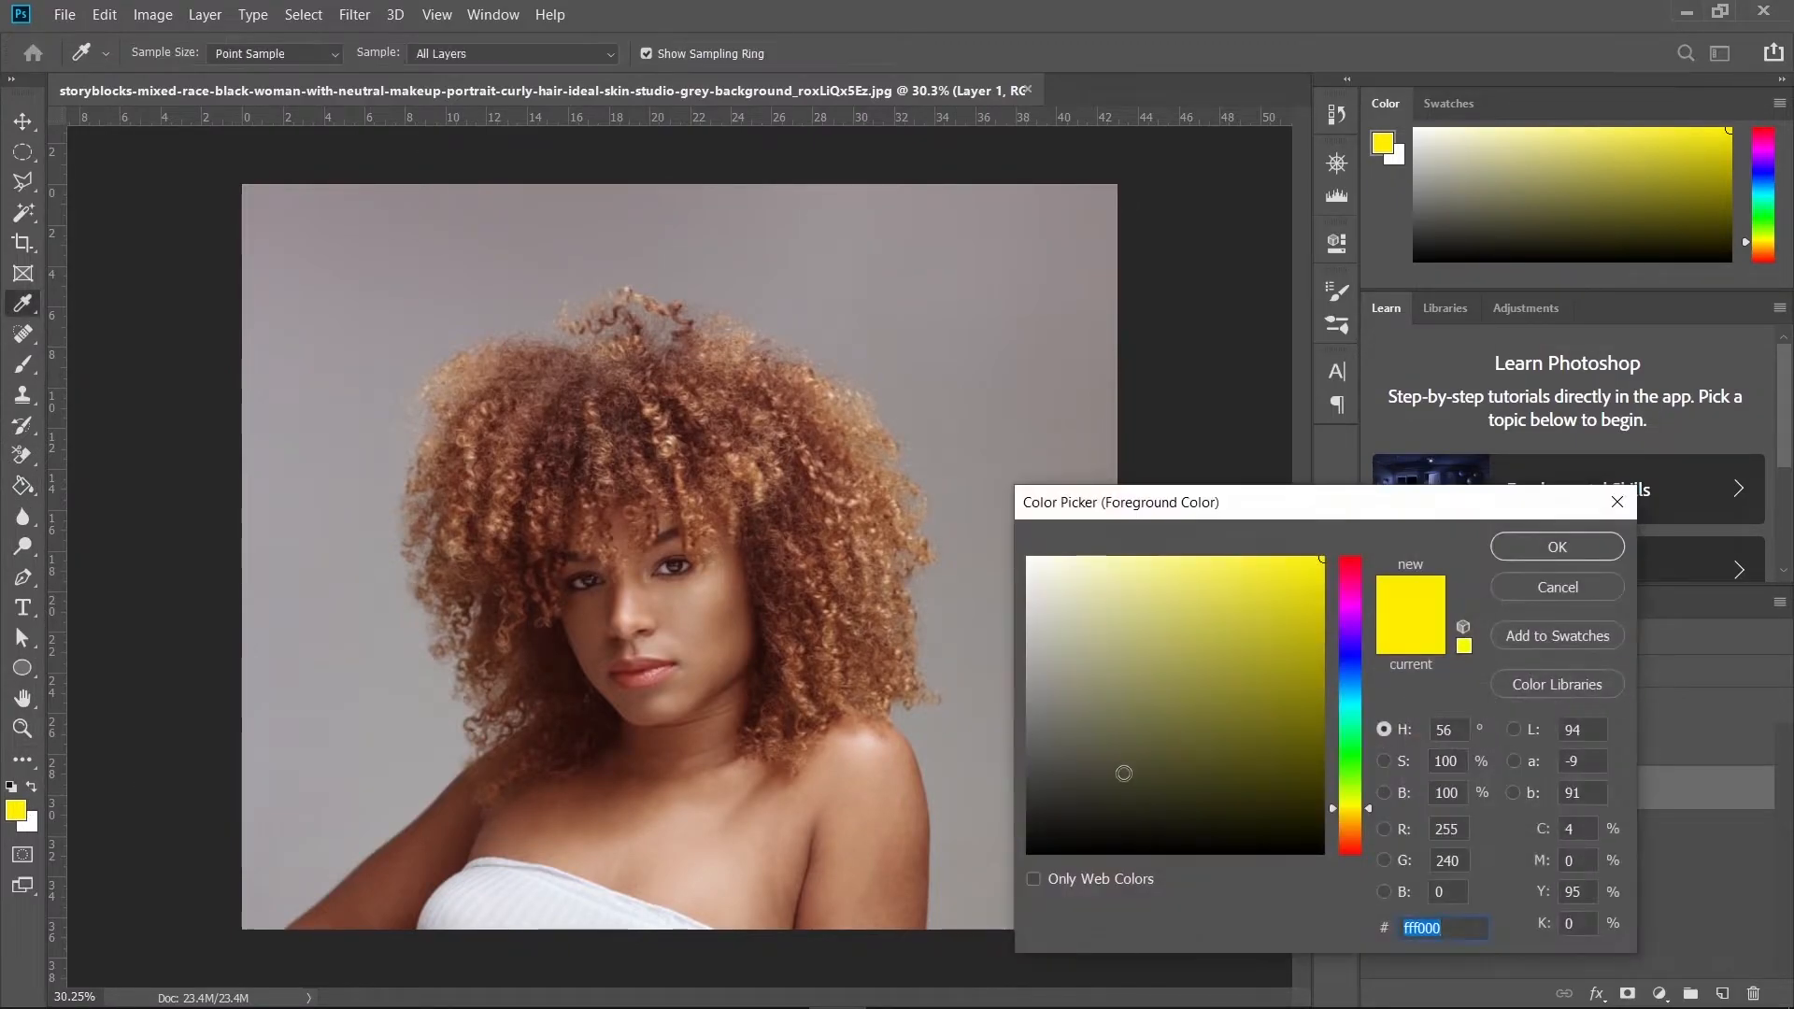
pyautogui.click(1530, 545)
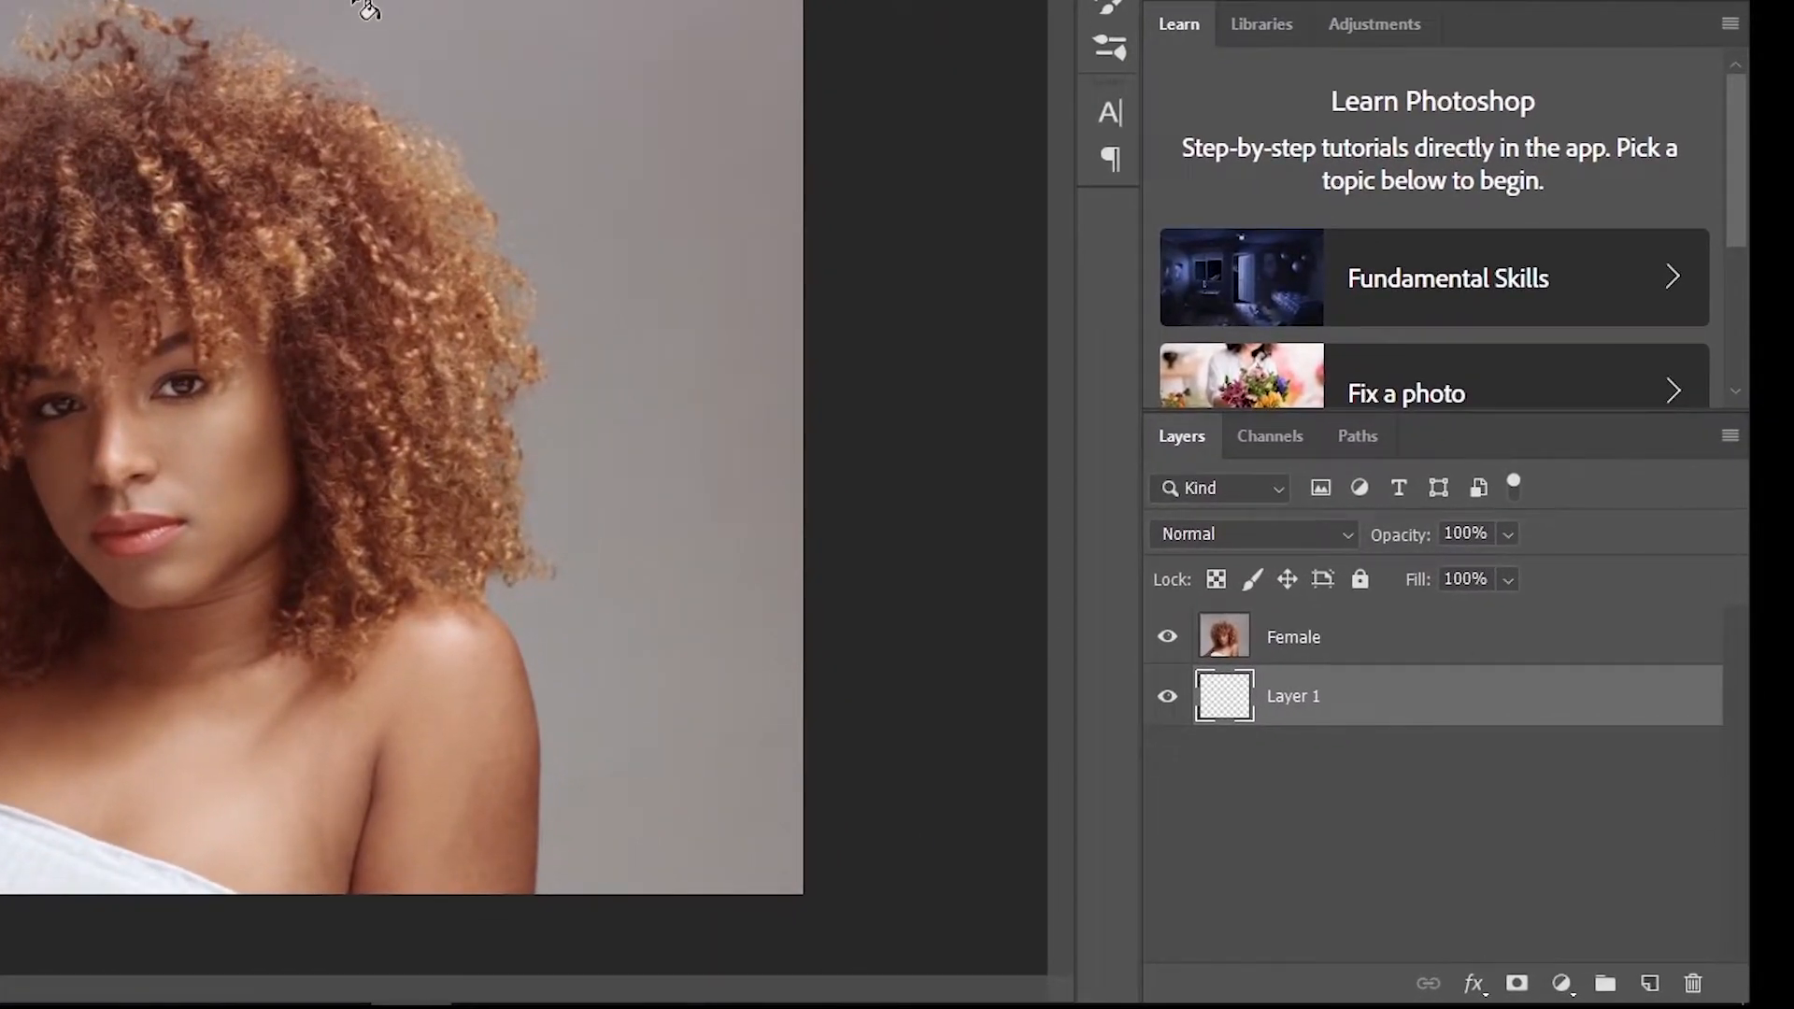
pyautogui.click(364, 7)
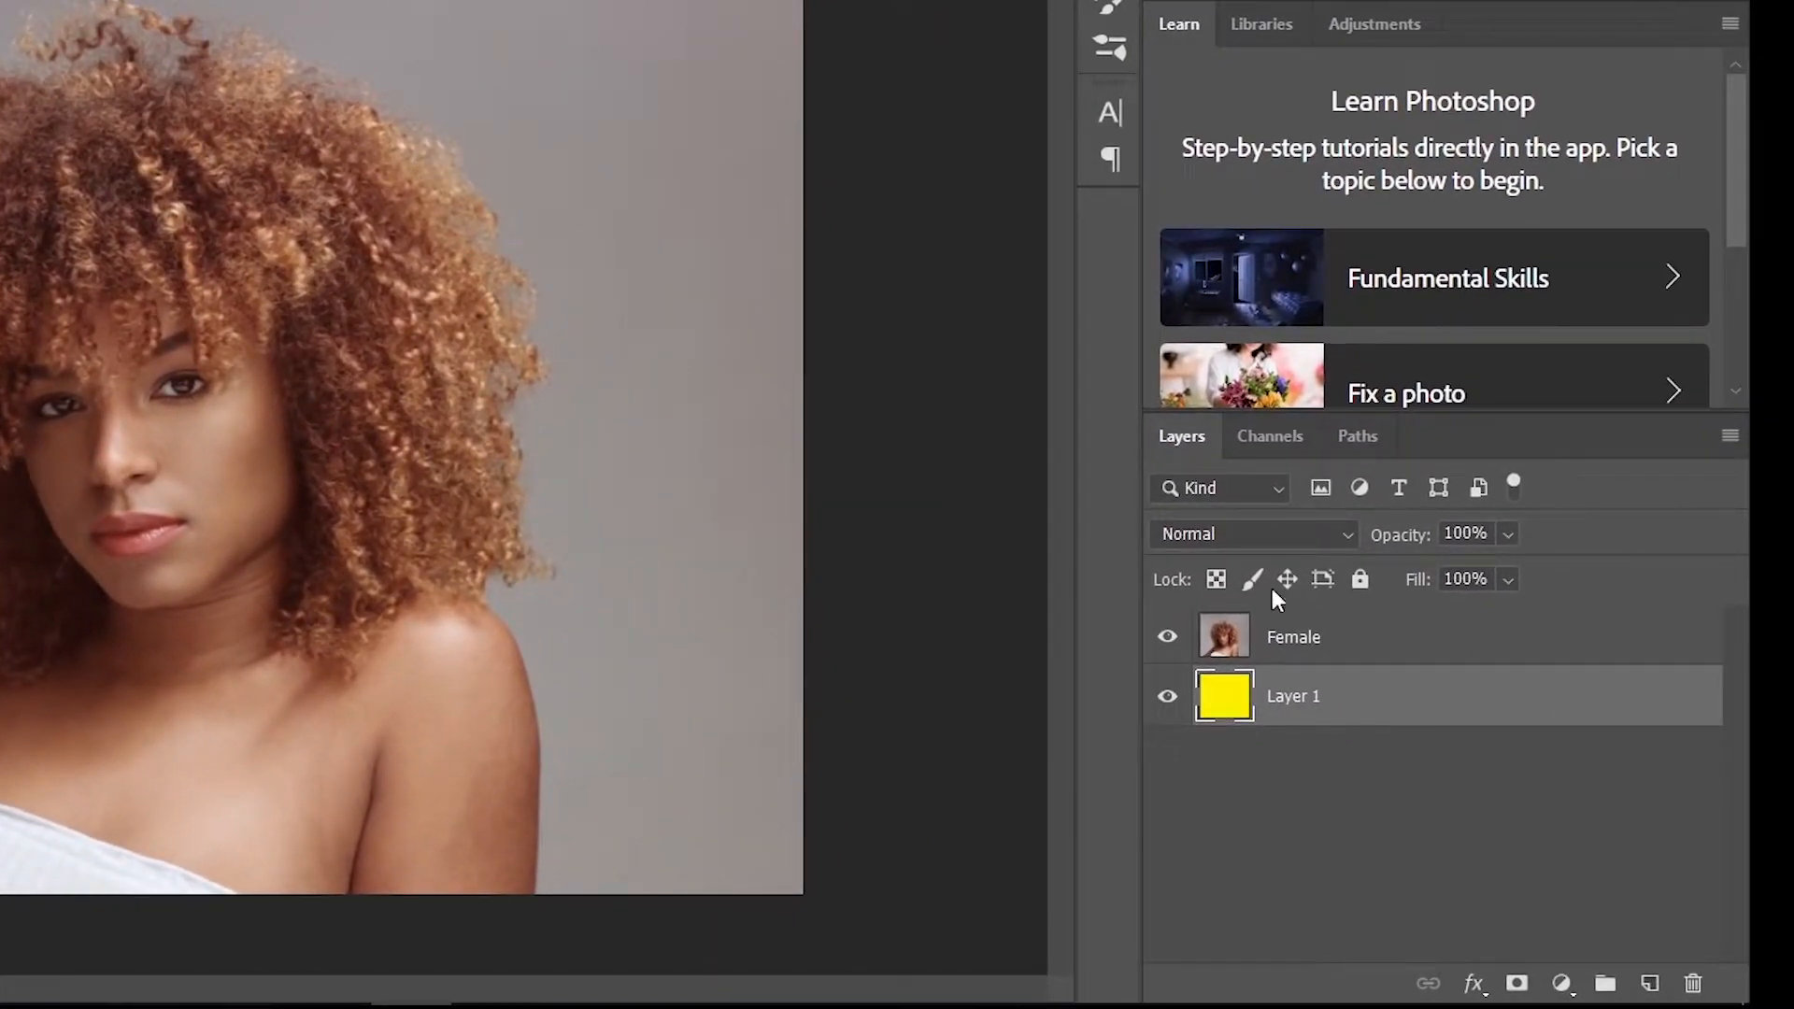
# Rename the yellow-filled layer as Bright yellow
pyautogui.doubleClick(1287, 699)
pyautogui.write('B')
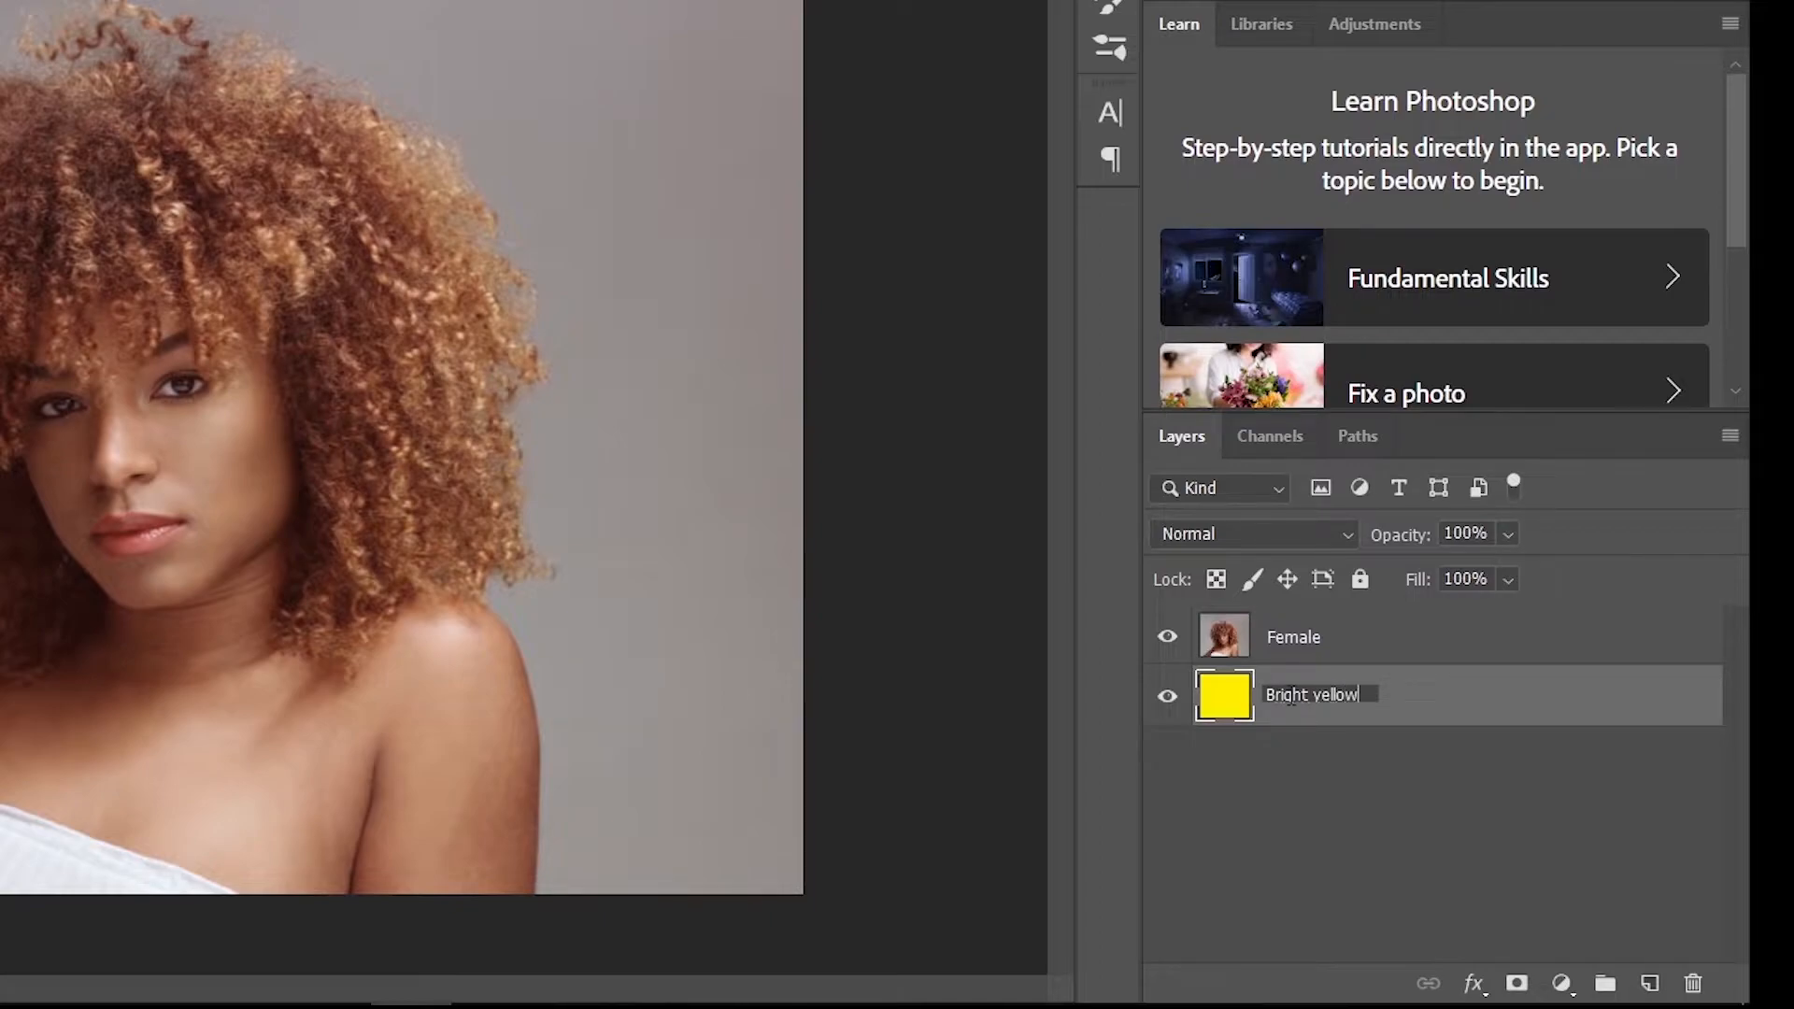
pyautogui.write('right yellow')
pyautogui.press('Return')
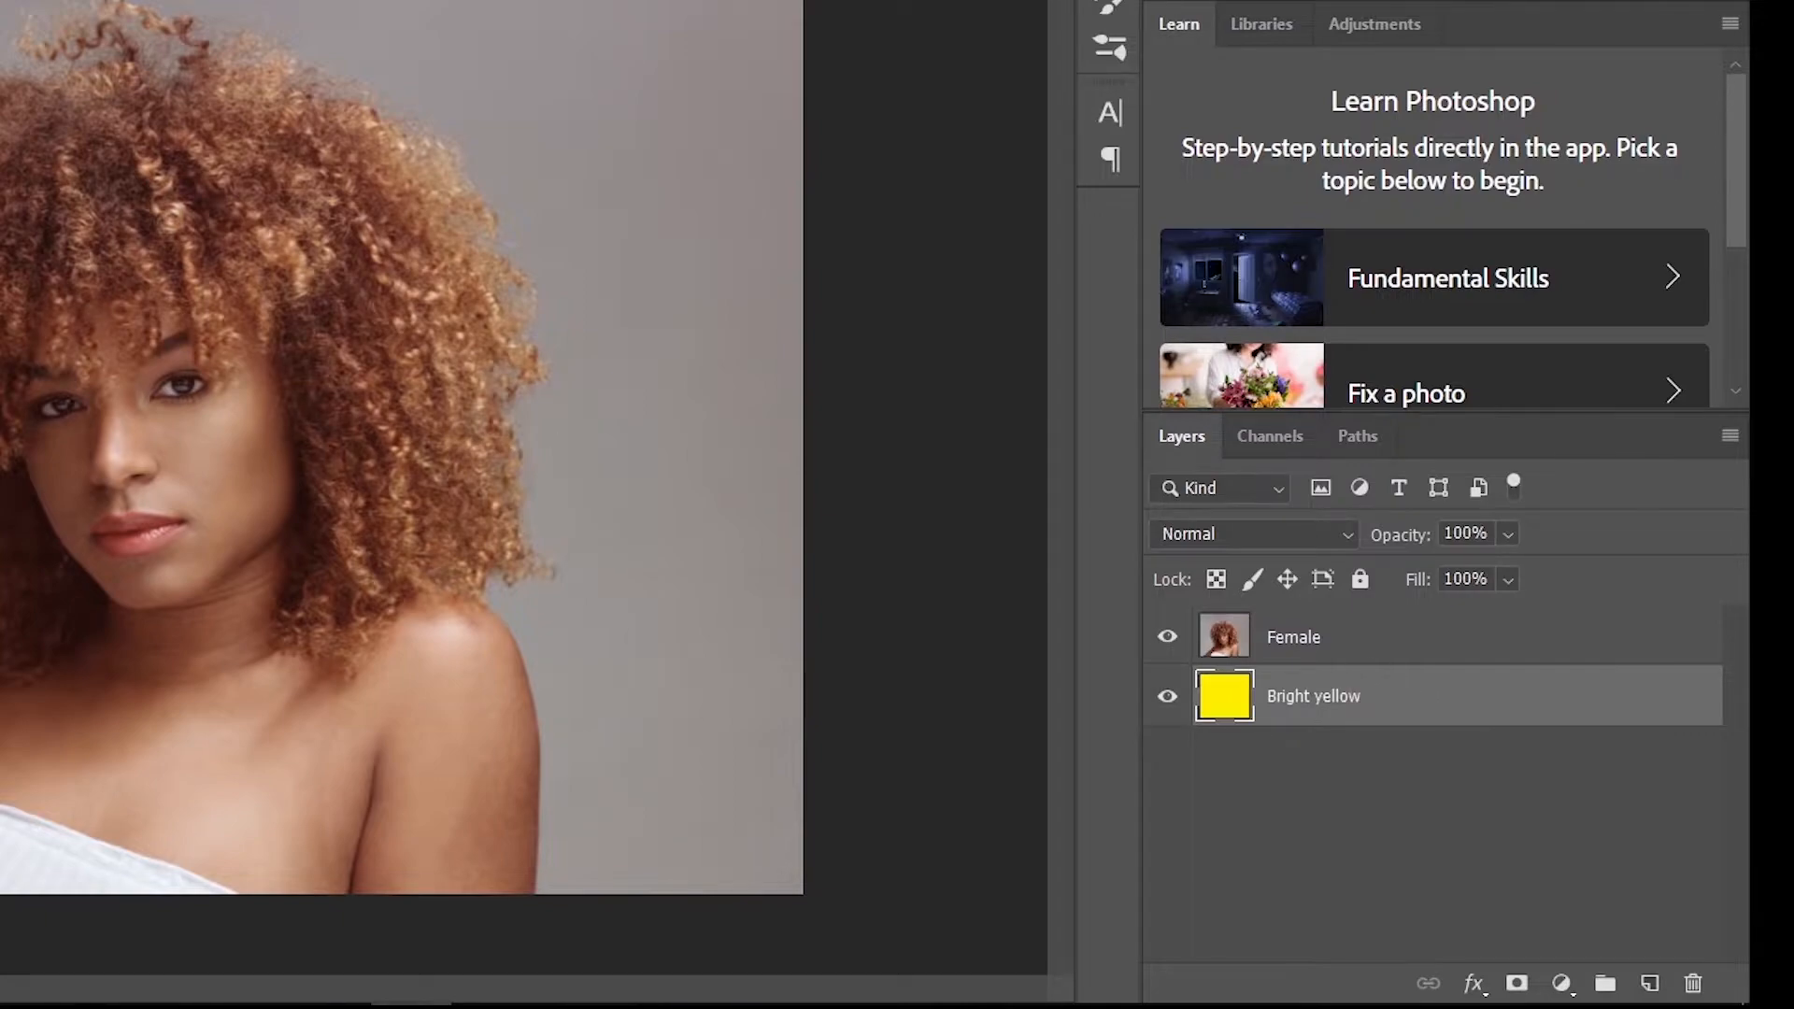
# Choose the Background Eraser and set its brush size to 400 px with 100% hardness
pyautogui.rightClick(20, 477)
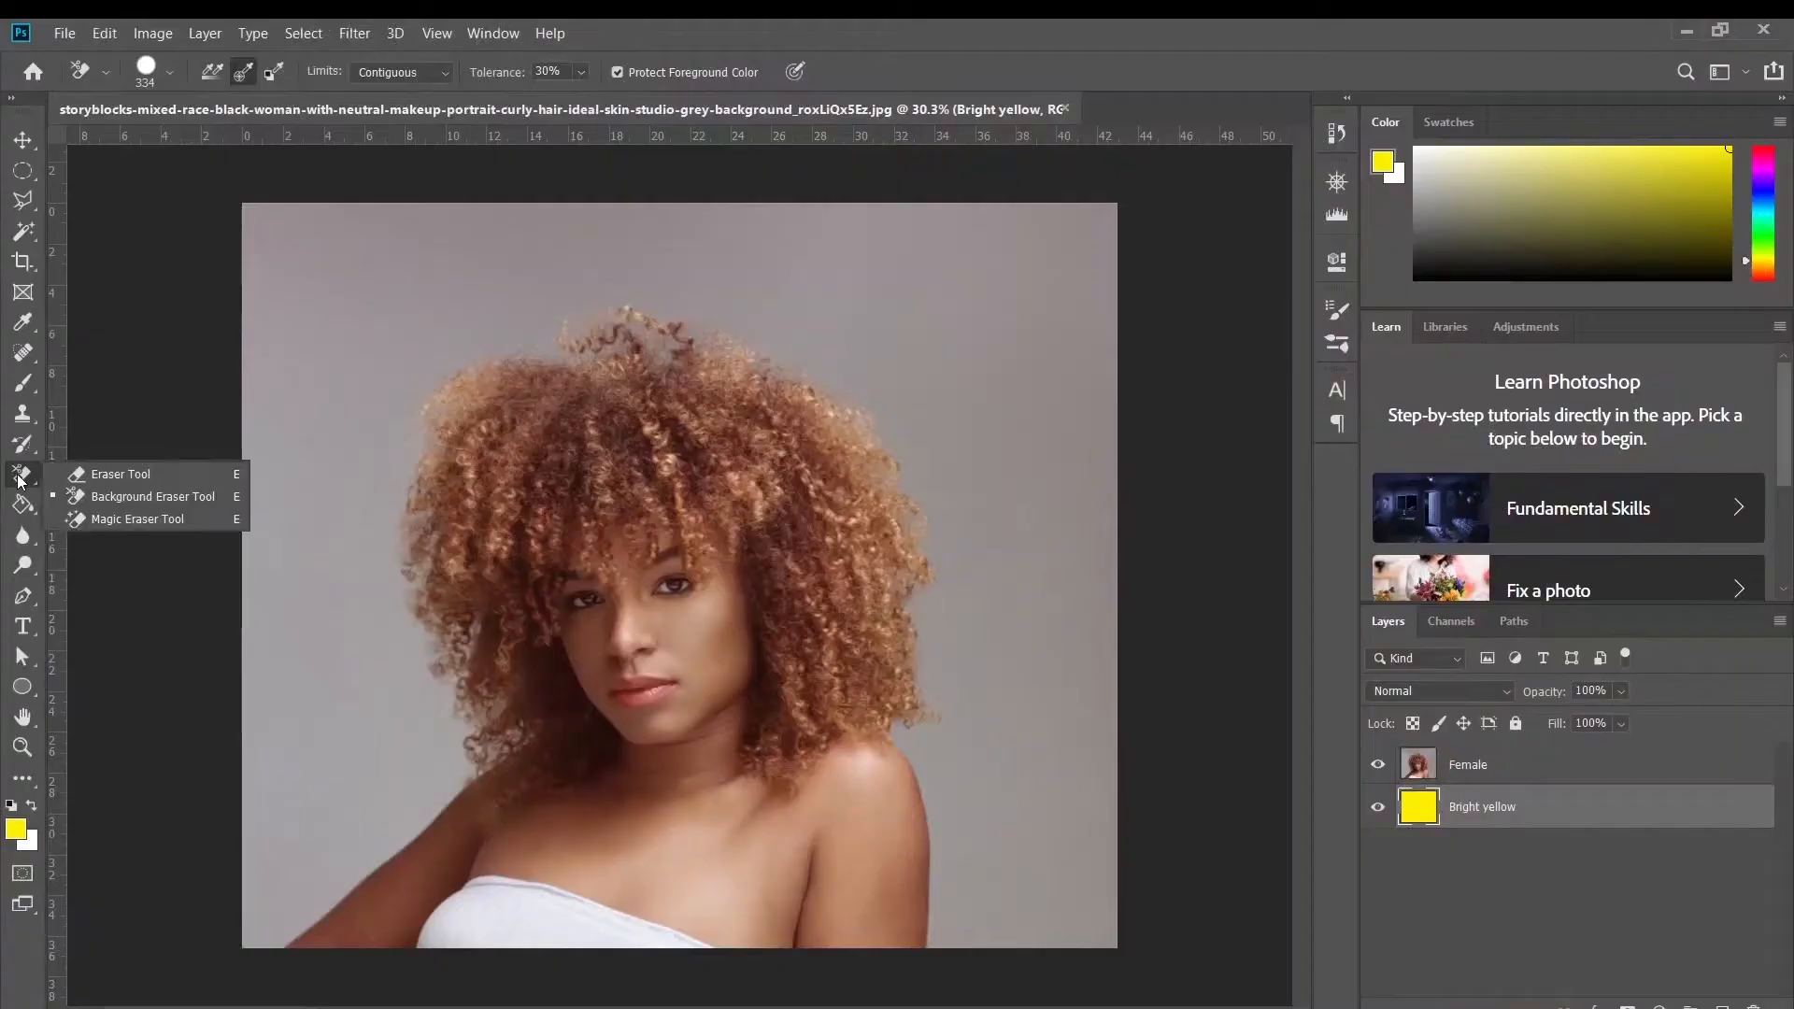
pyautogui.click(108, 494)
pyautogui.click(169, 73)
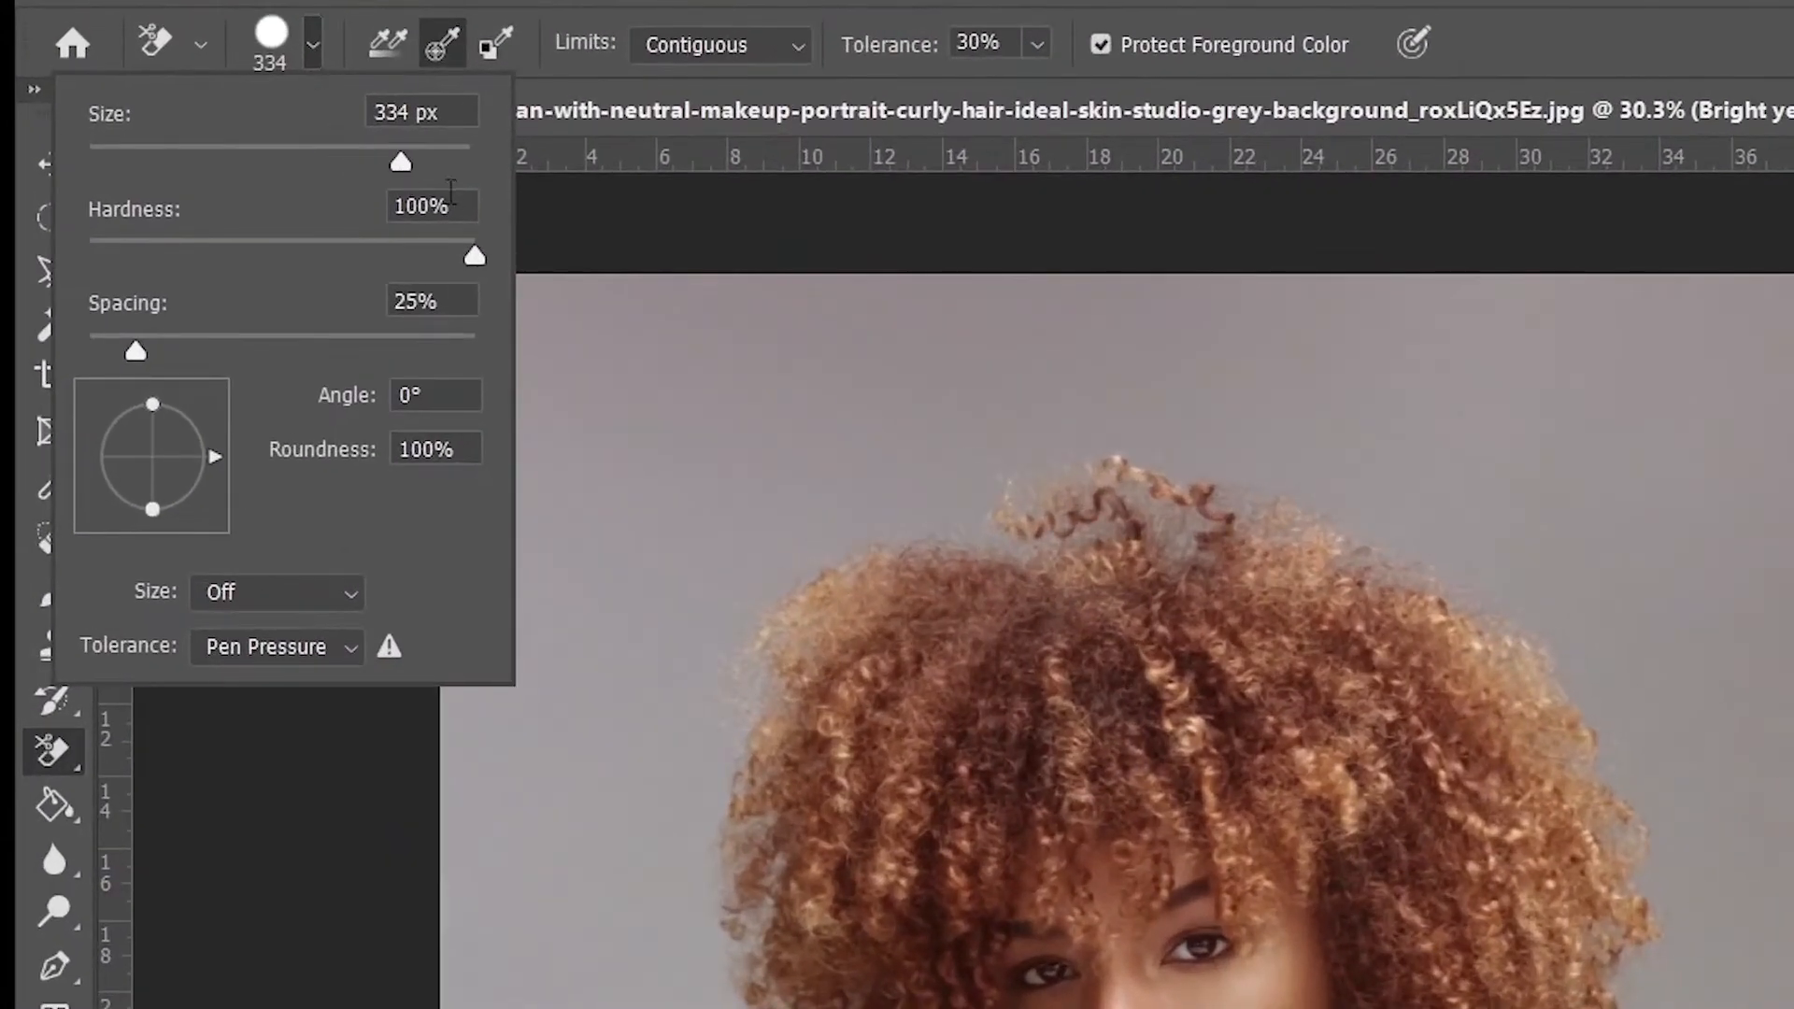
pyautogui.click(444, 113)
pyautogui.write('400')
pyautogui.moveTo(475, 255)
pyautogui.mouseDown()
pyautogui.moveTo(305, 266)
pyautogui.moveTo(448, 265)
pyautogui.mouseUp()
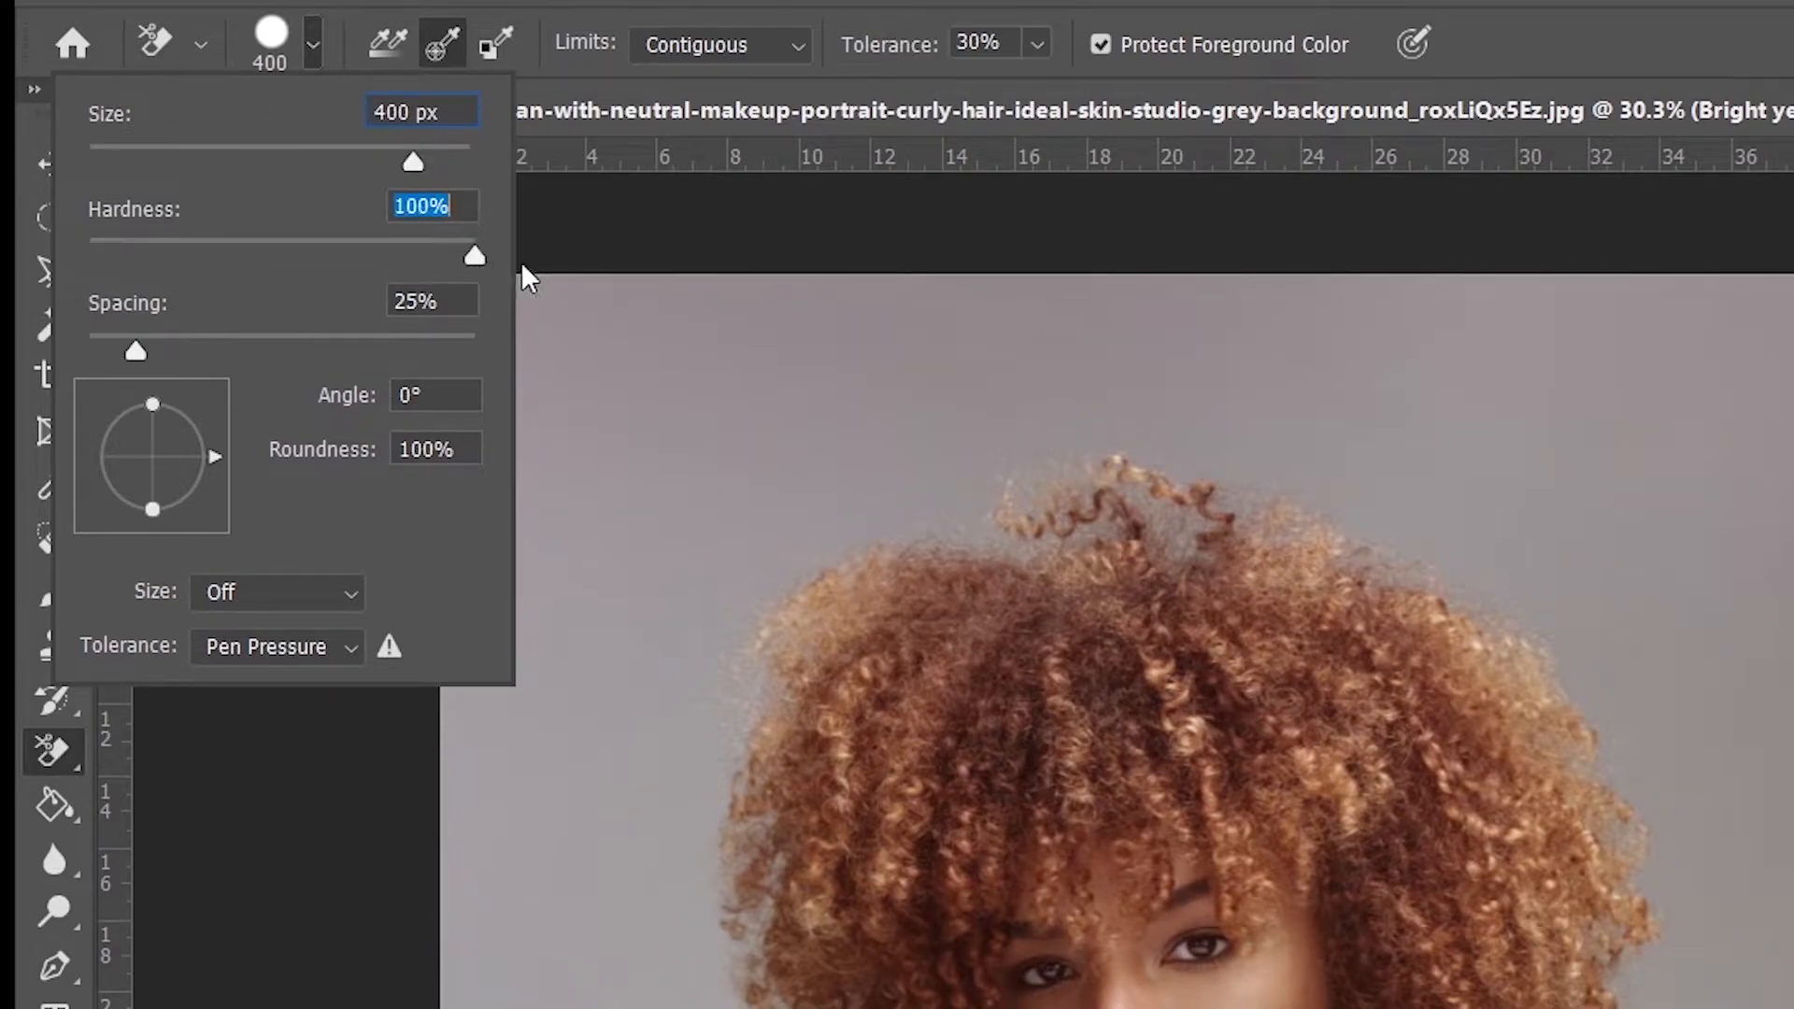
pyautogui.click(315, 47)
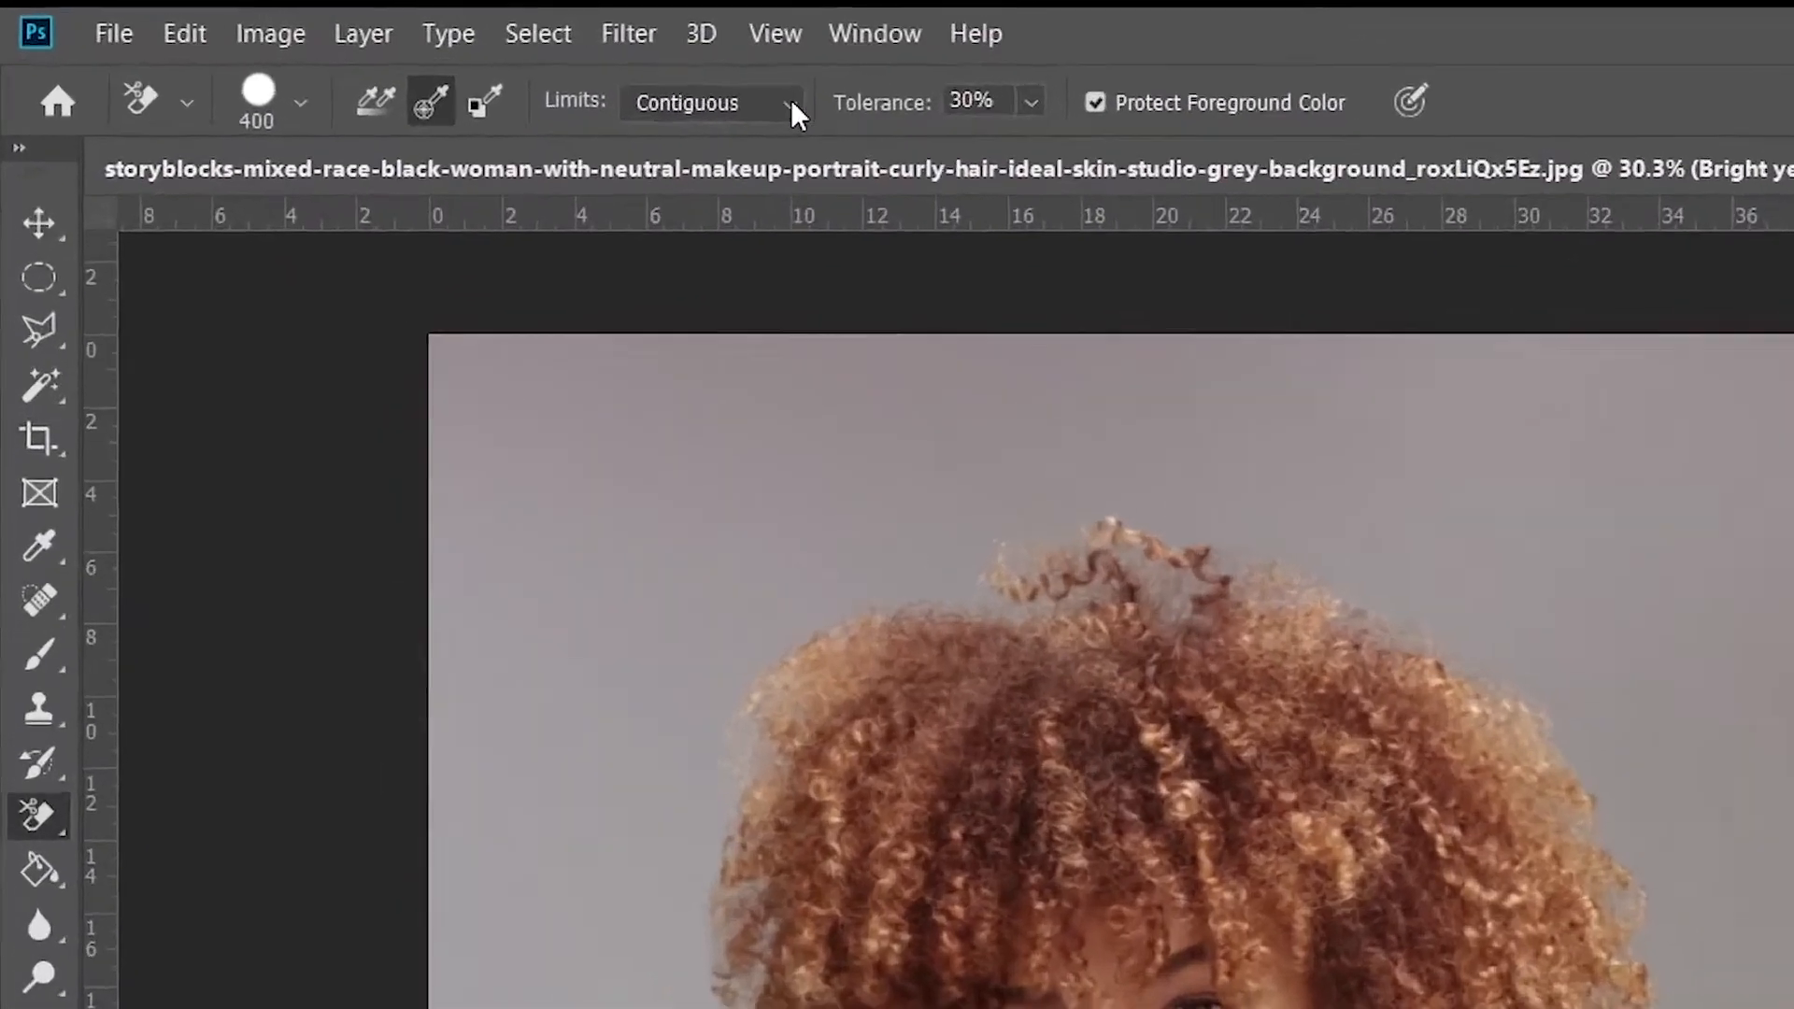
# Set the Background Eraser's limits to Contiguous and its tolerance to 30%
pyautogui.click(445, 73)
pyautogui.click(815, 191)
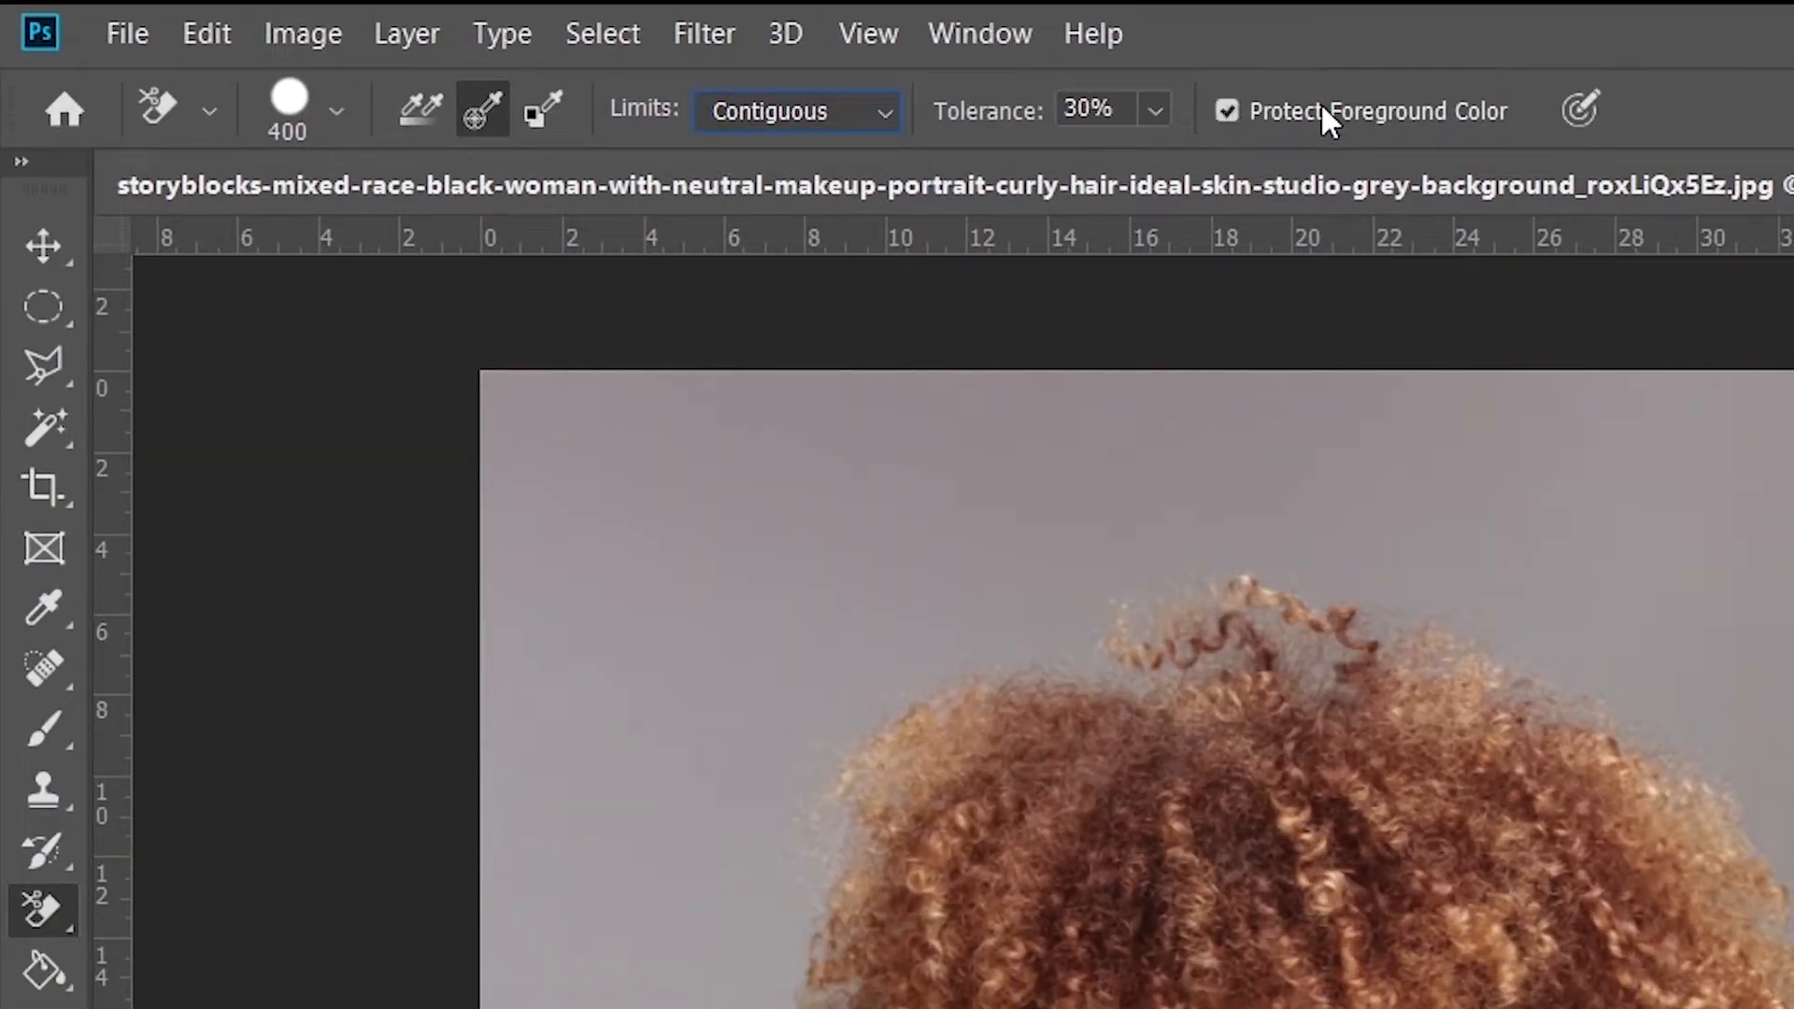
pyautogui.click(1078, 101)
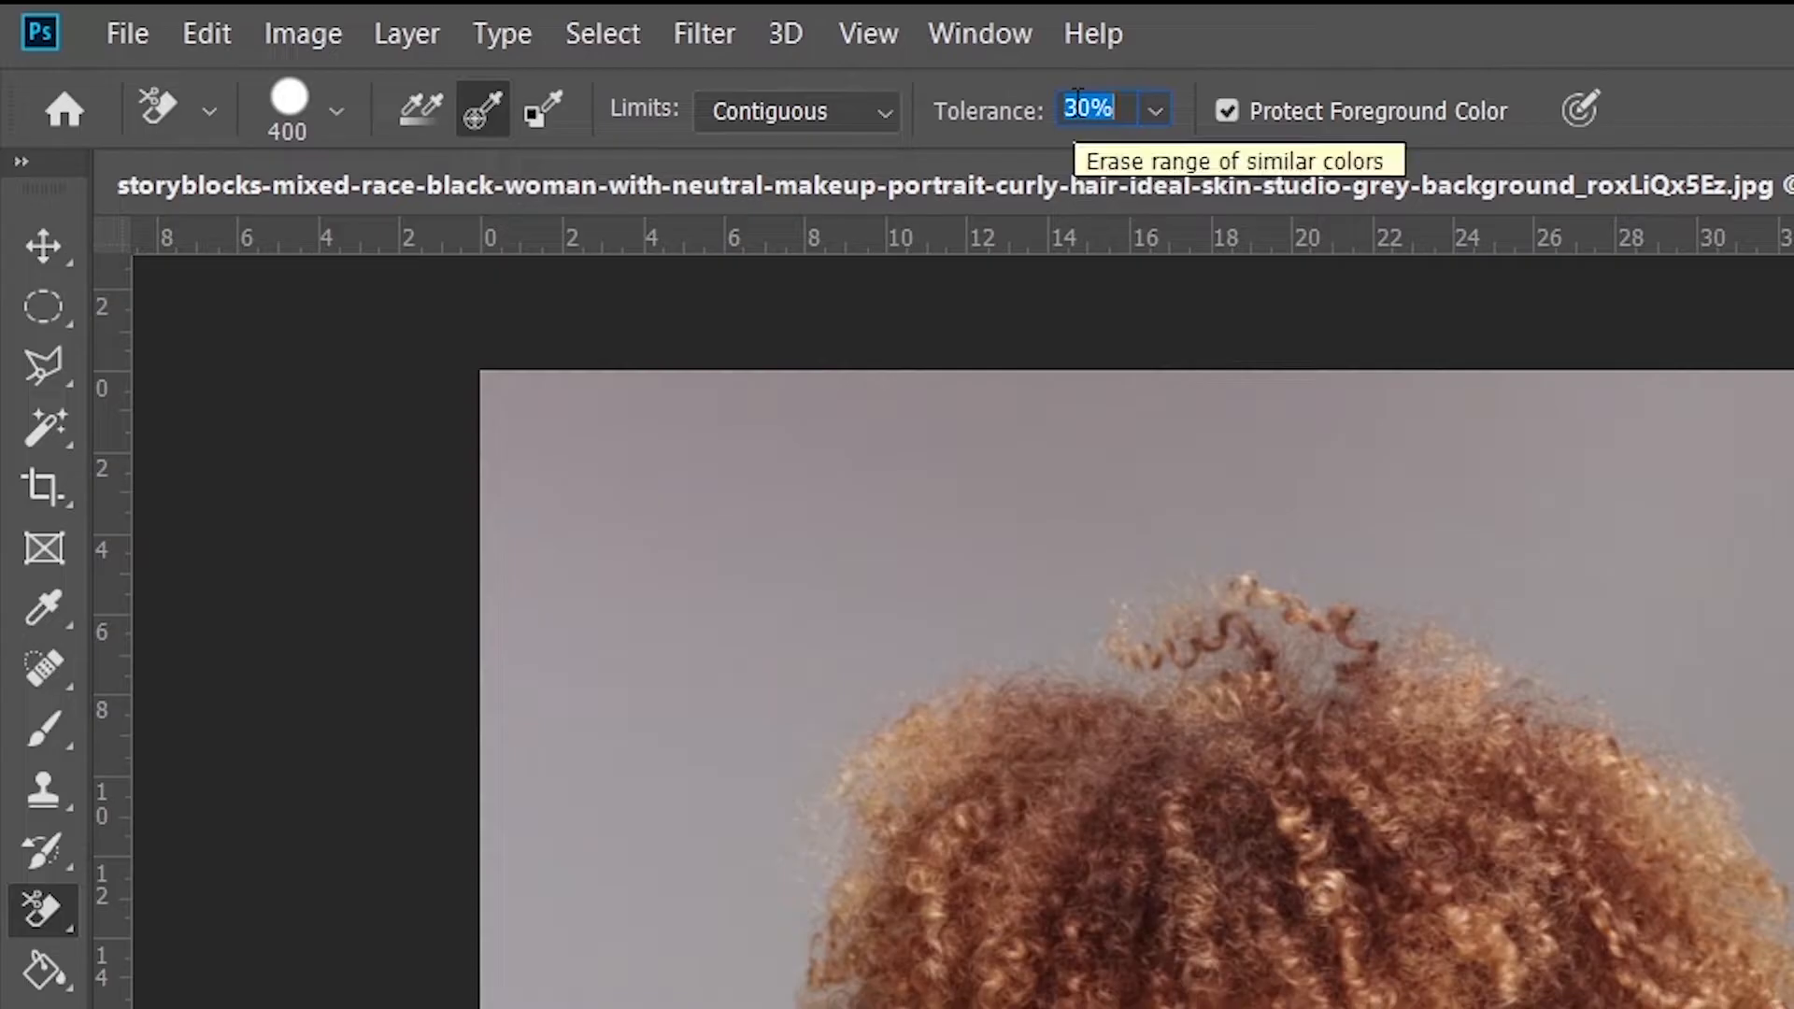
pyautogui.write('3')
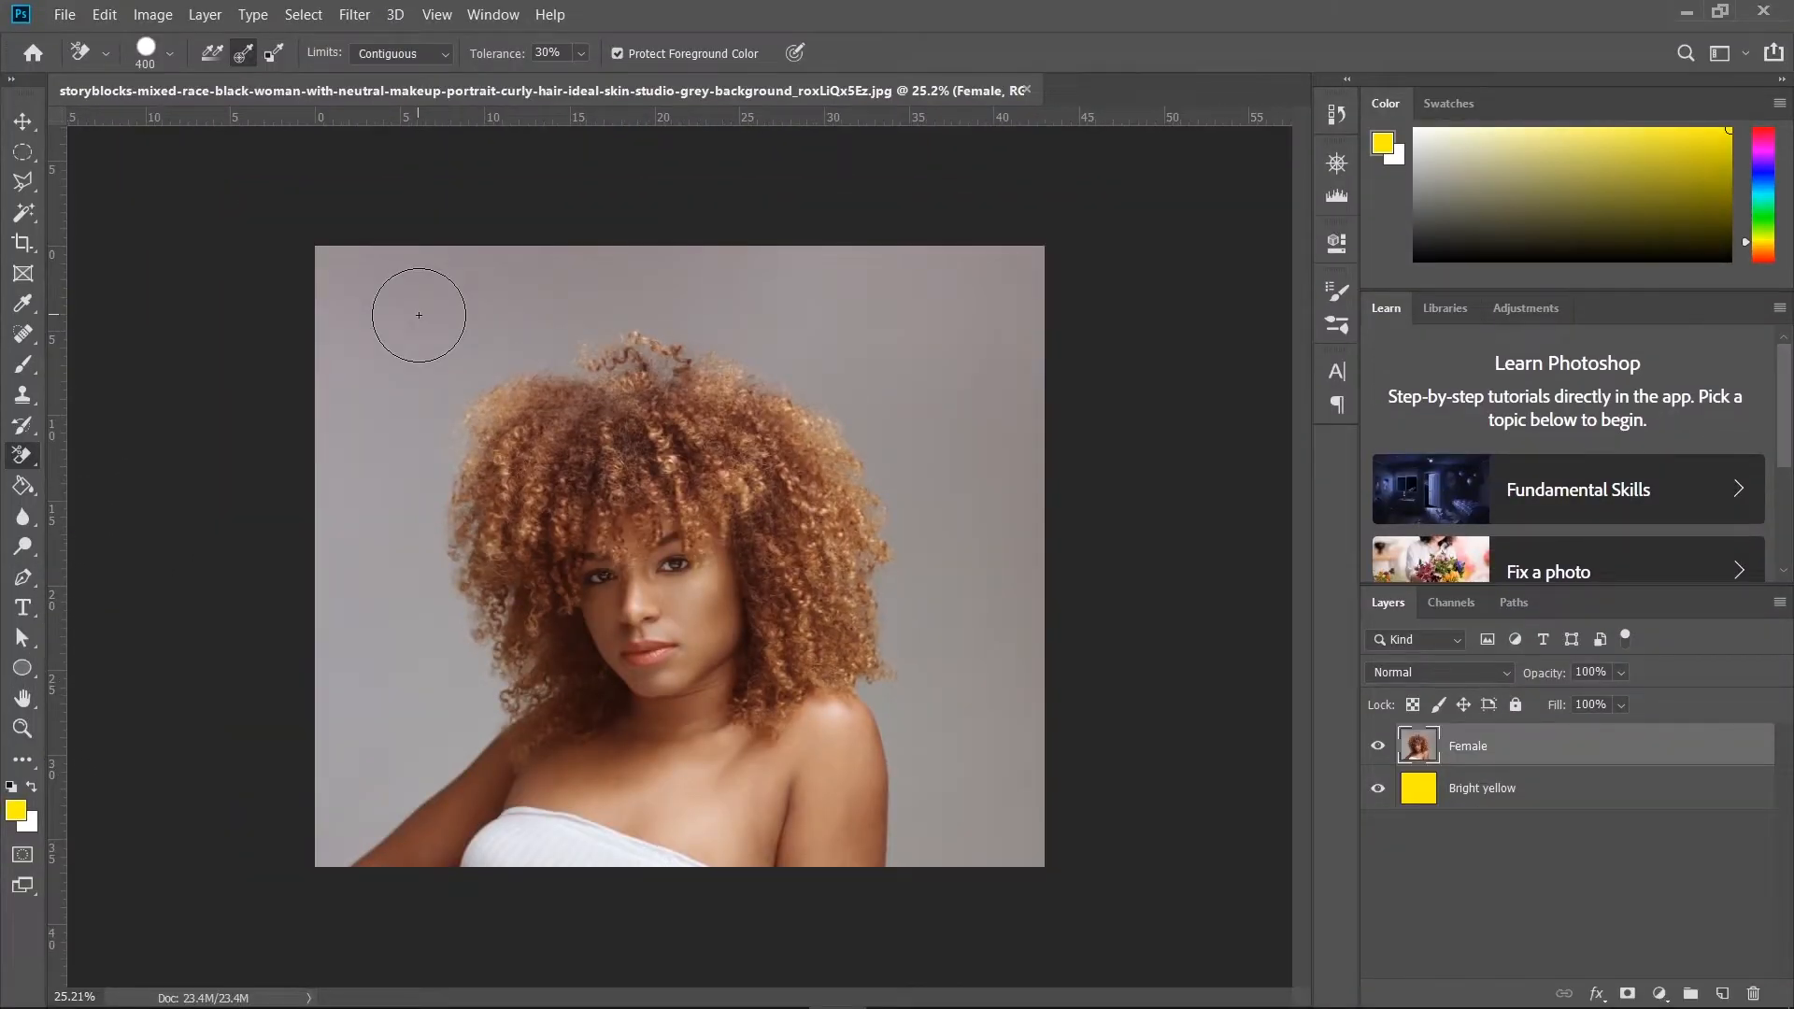
# Erase the grey backdrop around the woman on the Female layer, including the leftover patches near the hair and image edges
pyautogui.moveTo(419, 315)
pyautogui.mouseDown()
pyautogui.moveTo(443, 512)
pyautogui.moveTo(479, 391)
pyautogui.moveTo(438, 590)
pyautogui.moveTo(481, 652)
pyautogui.moveTo(447, 619)
pyautogui.moveTo(488, 707)
pyautogui.moveTo(488, 673)
pyautogui.moveTo(518, 681)
pyautogui.moveTo(363, 818)
pyautogui.moveTo(535, 701)
pyautogui.moveTo(301, 876)
pyautogui.moveTo(380, 789)
pyautogui.moveTo(442, 671)
pyautogui.moveTo(489, 454)
pyautogui.moveTo(607, 352)
pyautogui.moveTo(459, 403)
pyautogui.moveTo(640, 329)
pyautogui.moveTo(756, 334)
pyautogui.moveTo(634, 369)
pyautogui.moveTo(802, 360)
pyautogui.moveTo(801, 406)
pyautogui.moveTo(858, 507)
pyautogui.moveTo(881, 500)
pyautogui.moveTo(856, 450)
pyautogui.moveTo(880, 469)
pyautogui.moveTo(883, 628)
pyautogui.moveTo(862, 665)
pyautogui.moveTo(871, 651)
pyautogui.moveTo(909, 691)
pyautogui.moveTo(916, 899)
pyautogui.moveTo(933, 785)
pyautogui.moveTo(966, 737)
pyautogui.moveTo(994, 731)
pyautogui.moveTo(1016, 871)
pyautogui.moveTo(938, 829)
pyautogui.moveTo(955, 720)
pyautogui.moveTo(907, 668)
pyautogui.moveTo(966, 482)
pyautogui.moveTo(999, 540)
pyautogui.moveTo(1034, 713)
pyautogui.moveTo(1053, 640)
pyautogui.moveTo(968, 493)
pyautogui.moveTo(963, 358)
pyautogui.moveTo(860, 433)
pyautogui.moveTo(848, 418)
pyautogui.moveTo(897, 320)
pyautogui.moveTo(763, 326)
pyautogui.moveTo(684, 297)
pyautogui.moveTo(861, 248)
pyautogui.moveTo(328, 280)
pyautogui.moveTo(725, 281)
pyautogui.moveTo(325, 362)
pyautogui.moveTo(454, 376)
pyautogui.moveTo(320, 521)
pyautogui.moveTo(407, 656)
pyautogui.moveTo(457, 635)
pyautogui.moveTo(273, 788)
pyautogui.moveTo(349, 720)
pyautogui.moveTo(404, 721)
pyautogui.moveTo(287, 843)
pyautogui.mouseUp()
pyautogui.click(481, 319)
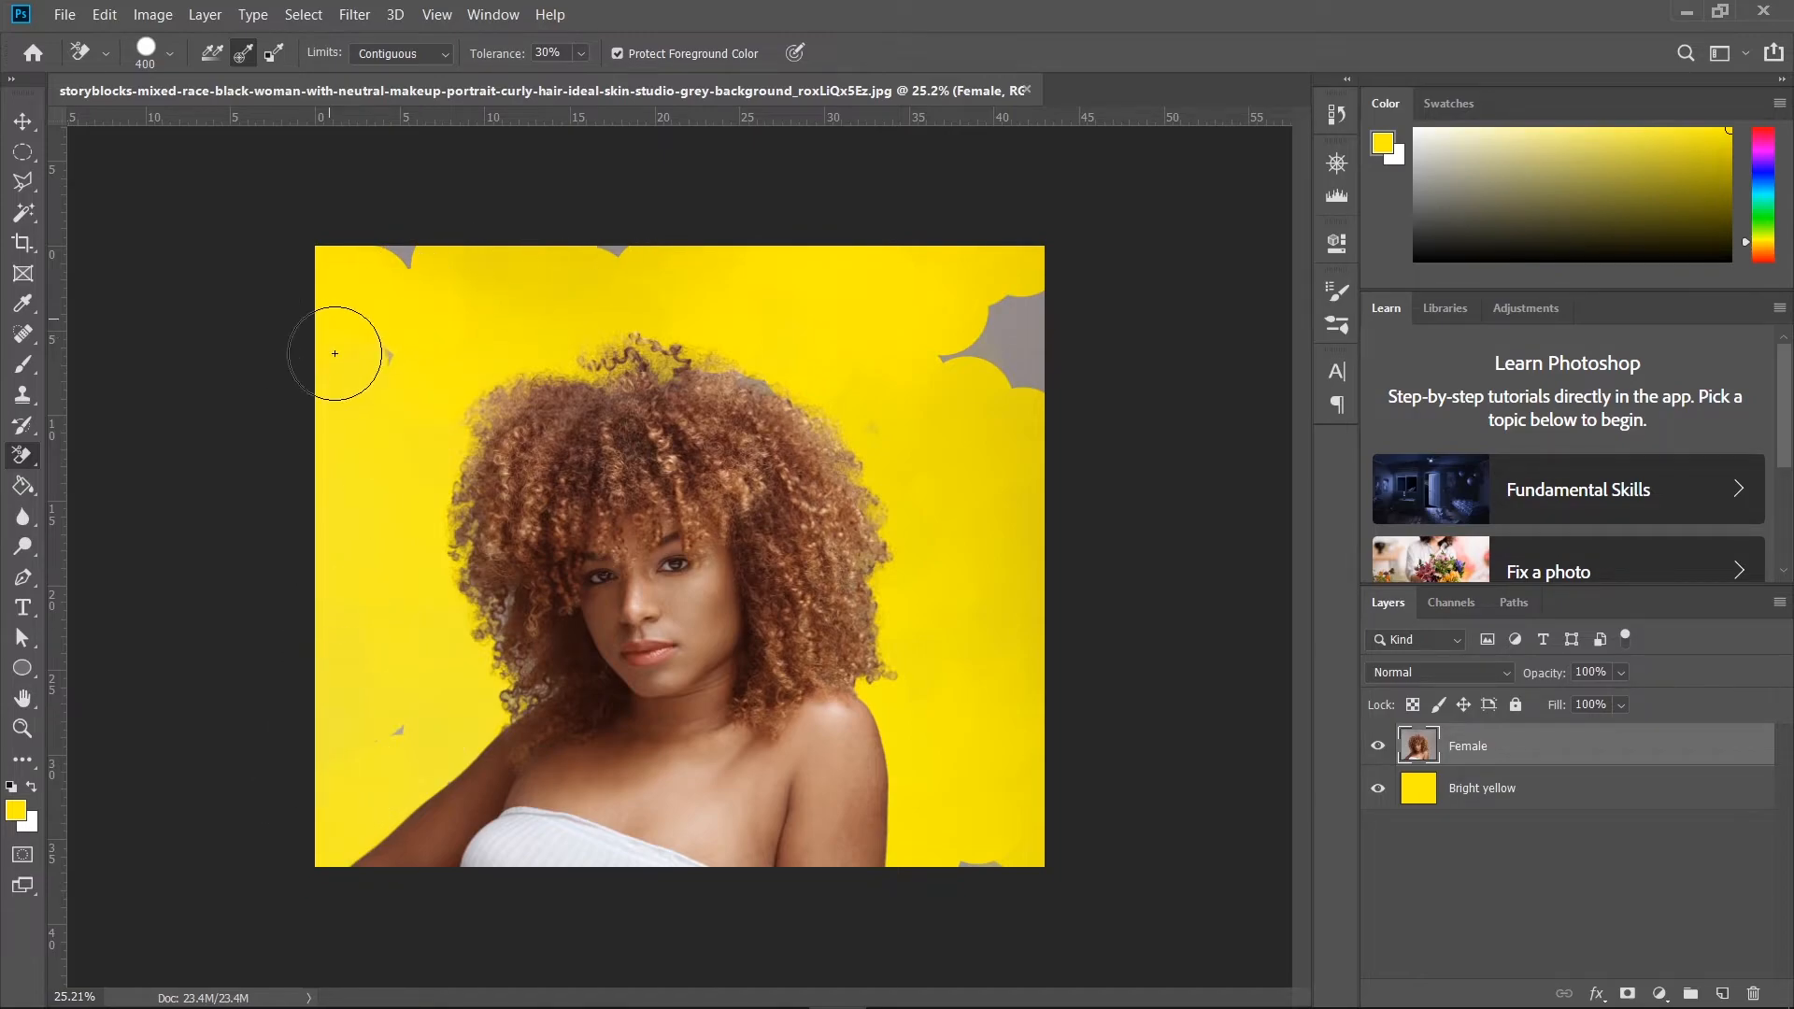
pyautogui.moveTo(1064, 450)
pyautogui.mouseDown()
pyautogui.moveTo(958, 419)
pyautogui.moveTo(1022, 300)
pyautogui.mouseUp()
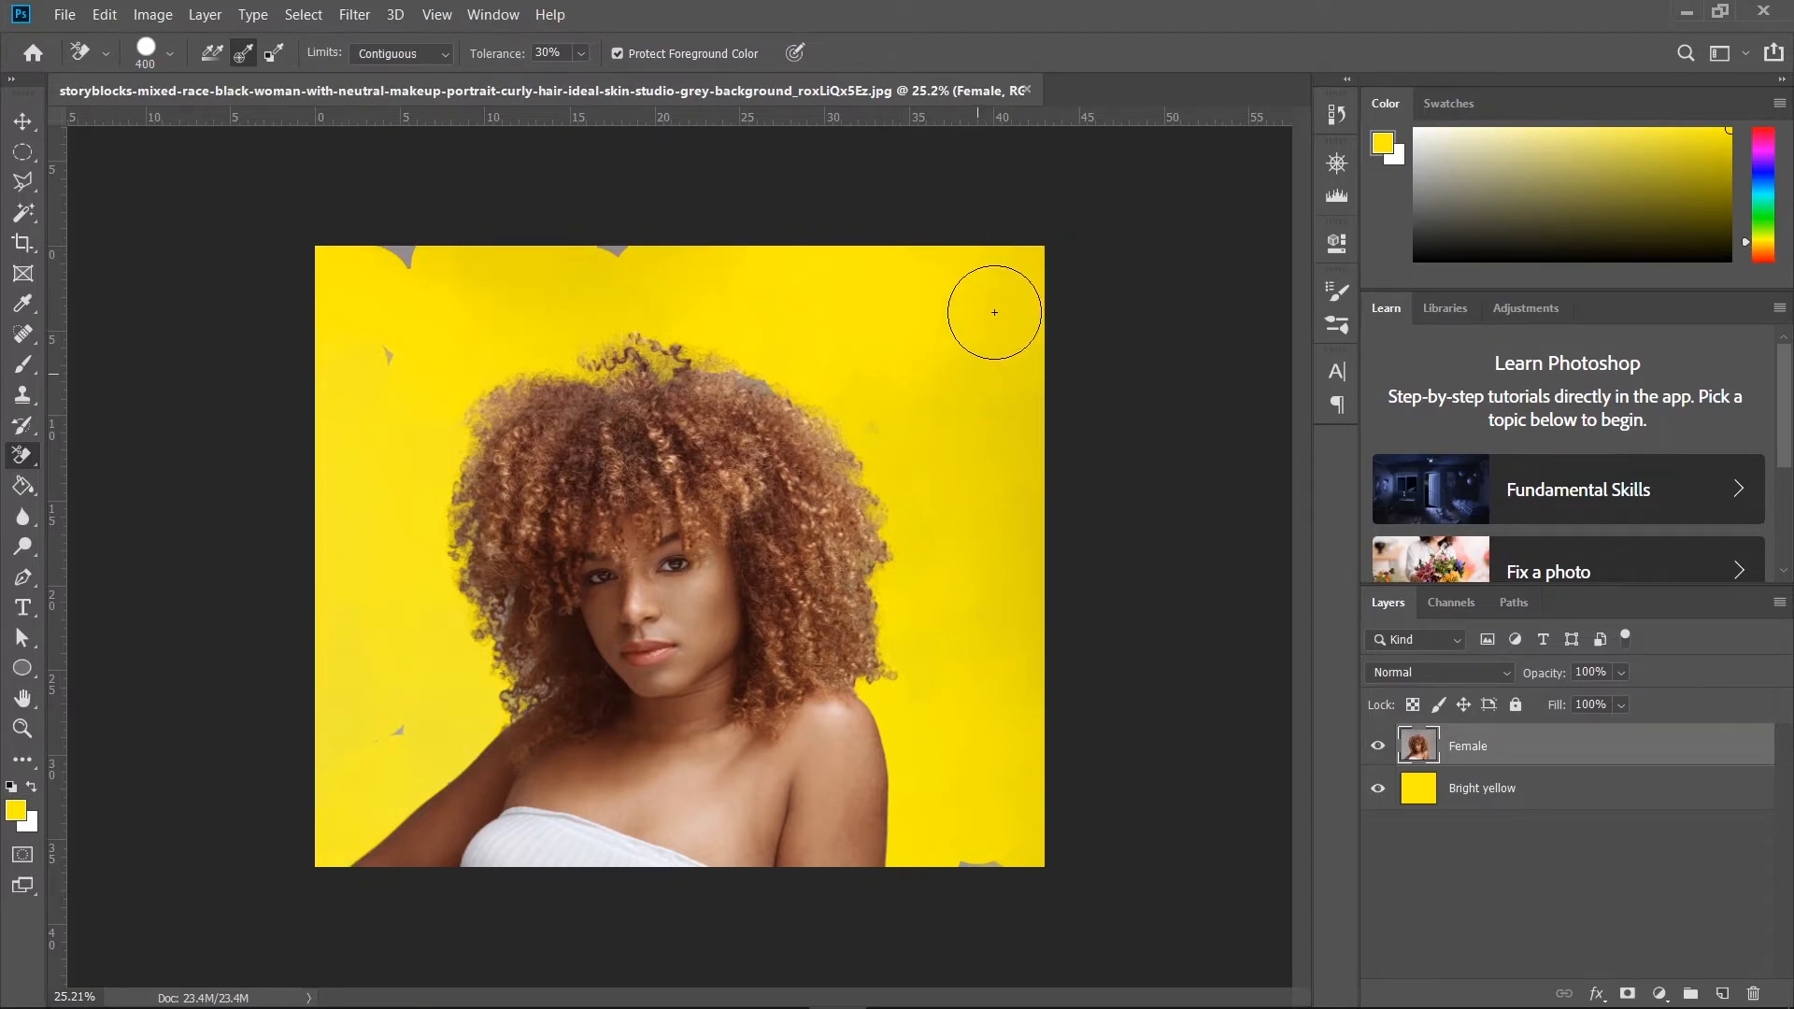
pyautogui.click(771, 385)
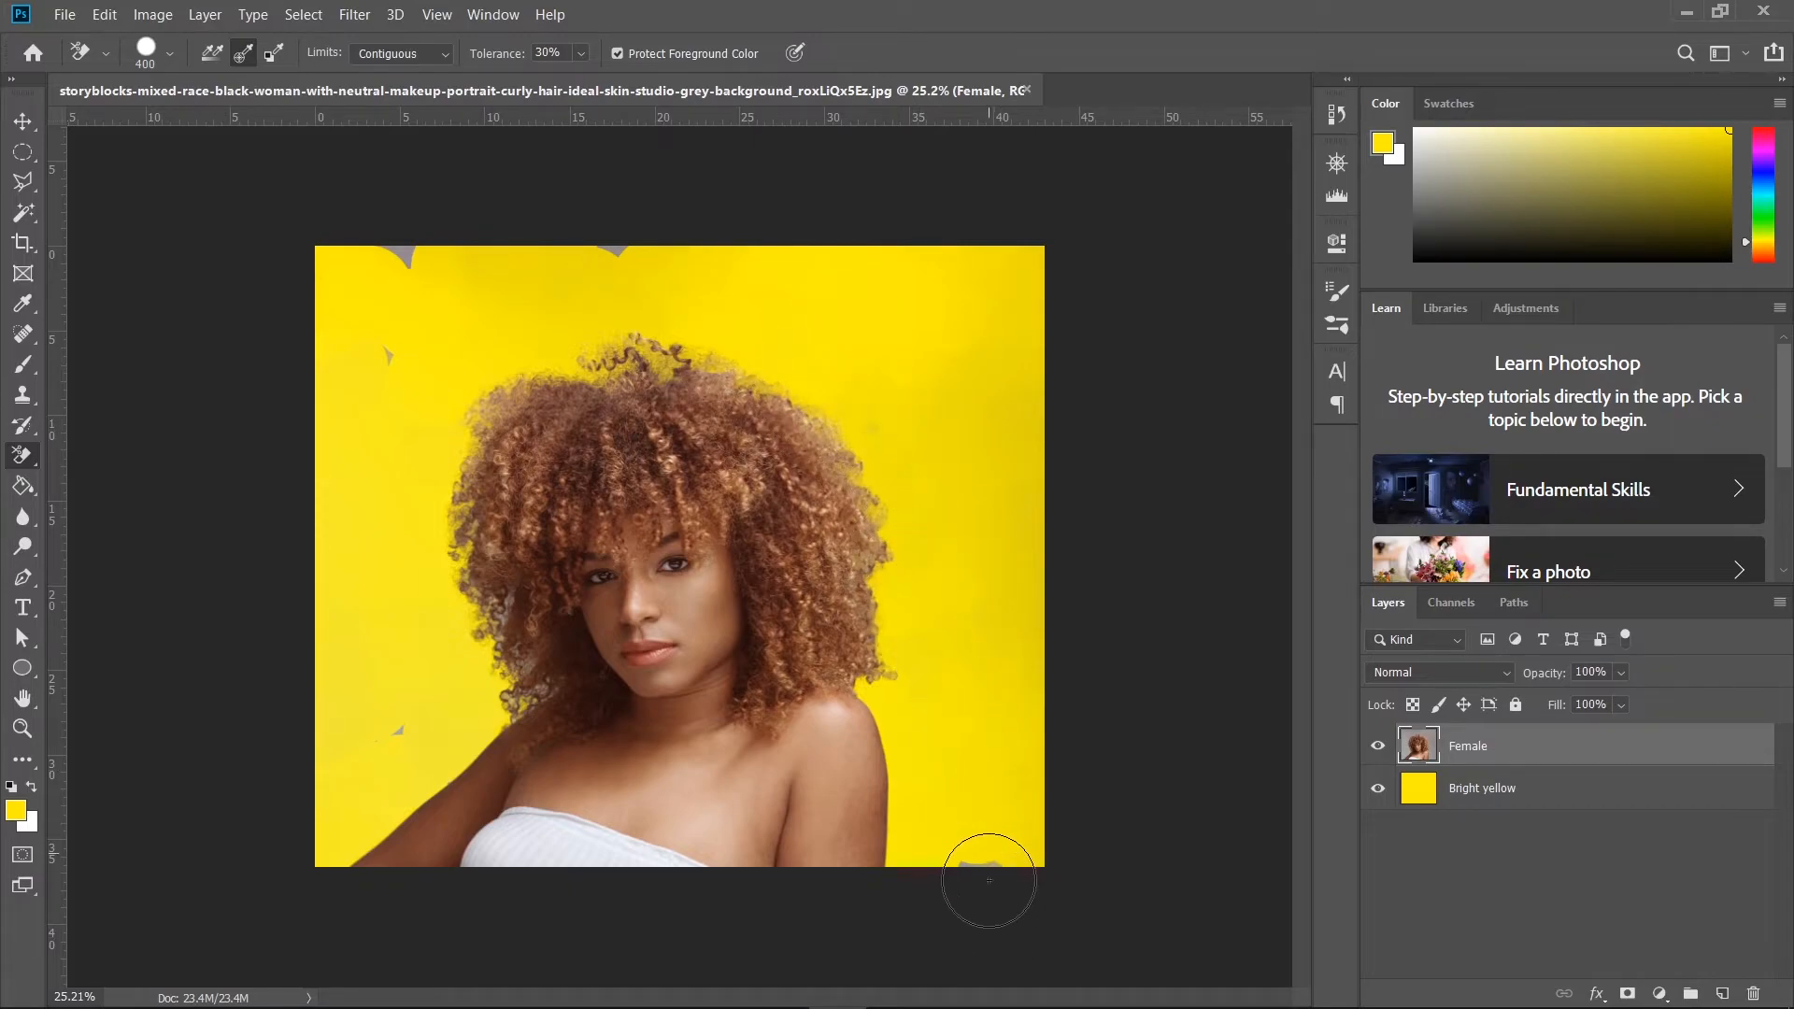
pyautogui.moveTo(407, 254); pyautogui.dragTo(530, 257)
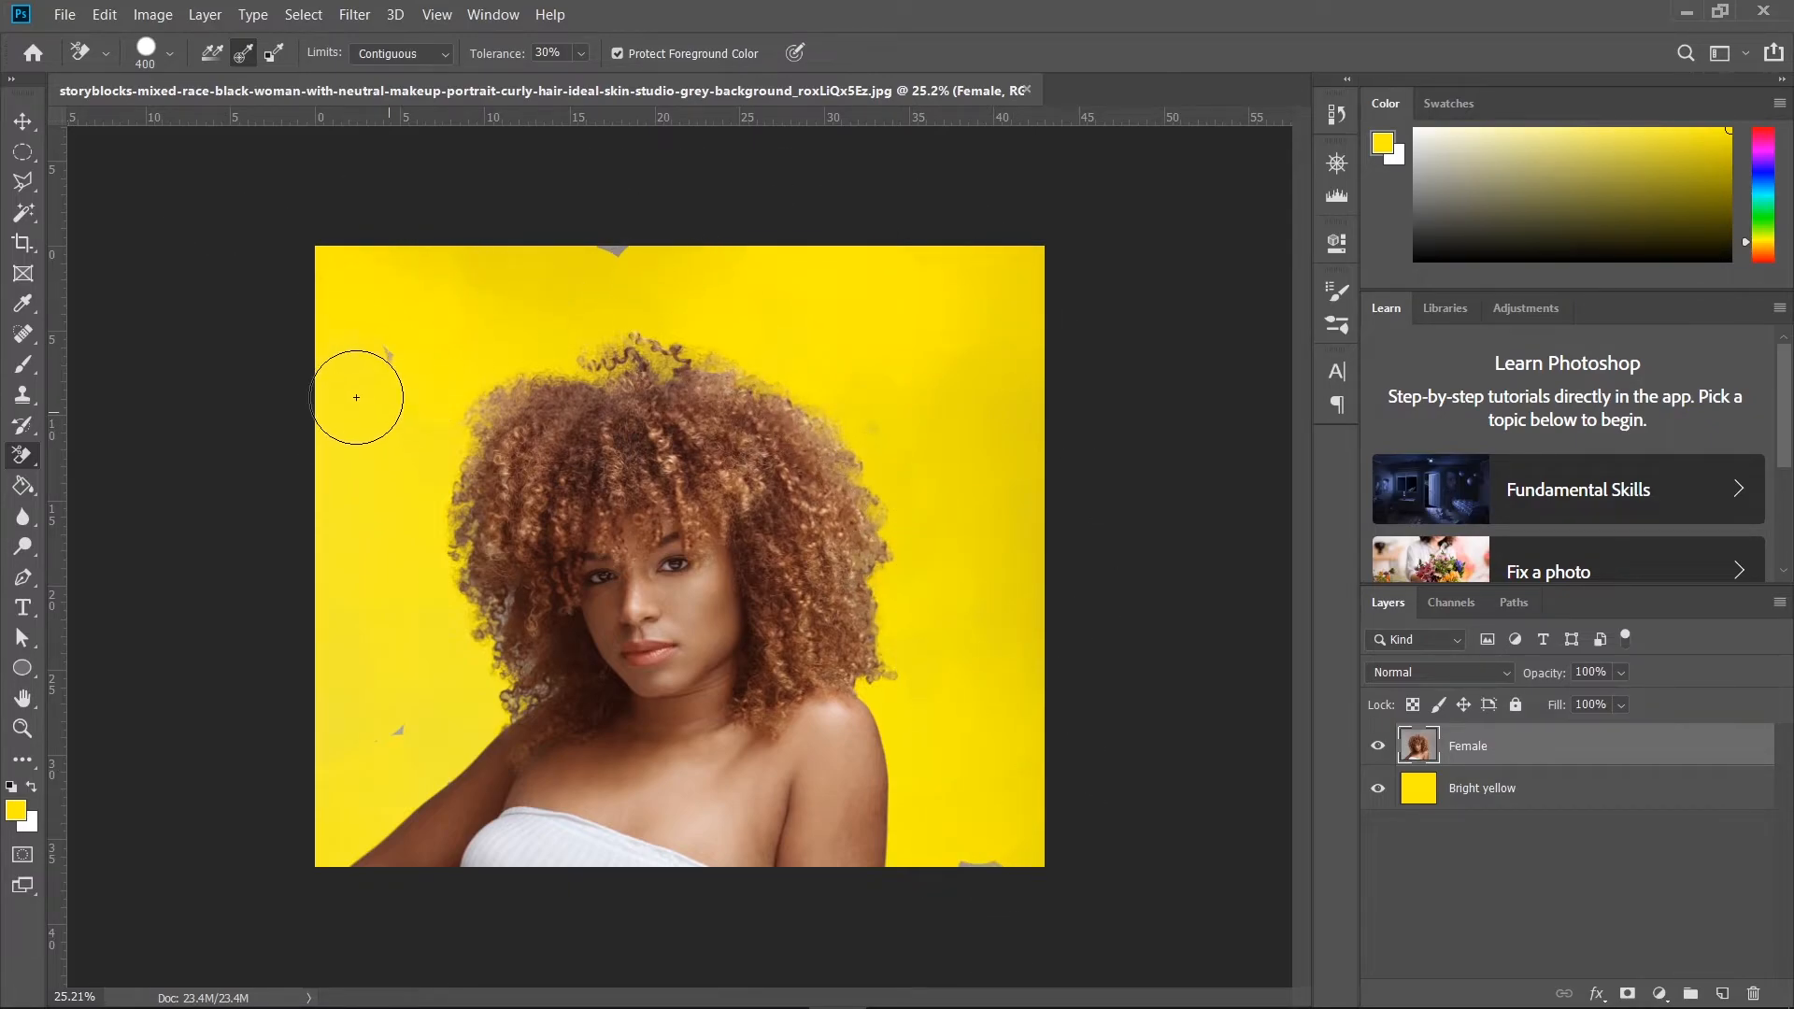
pyautogui.moveTo(401, 356); pyautogui.dragTo(389, 393)
pyautogui.moveTo(423, 729); pyautogui.dragTo(404, 732)
pyautogui.moveTo(953, 867)
pyautogui.mouseDown()
pyautogui.moveTo(1000, 867)
pyautogui.moveTo(973, 841)
pyautogui.mouseUp()
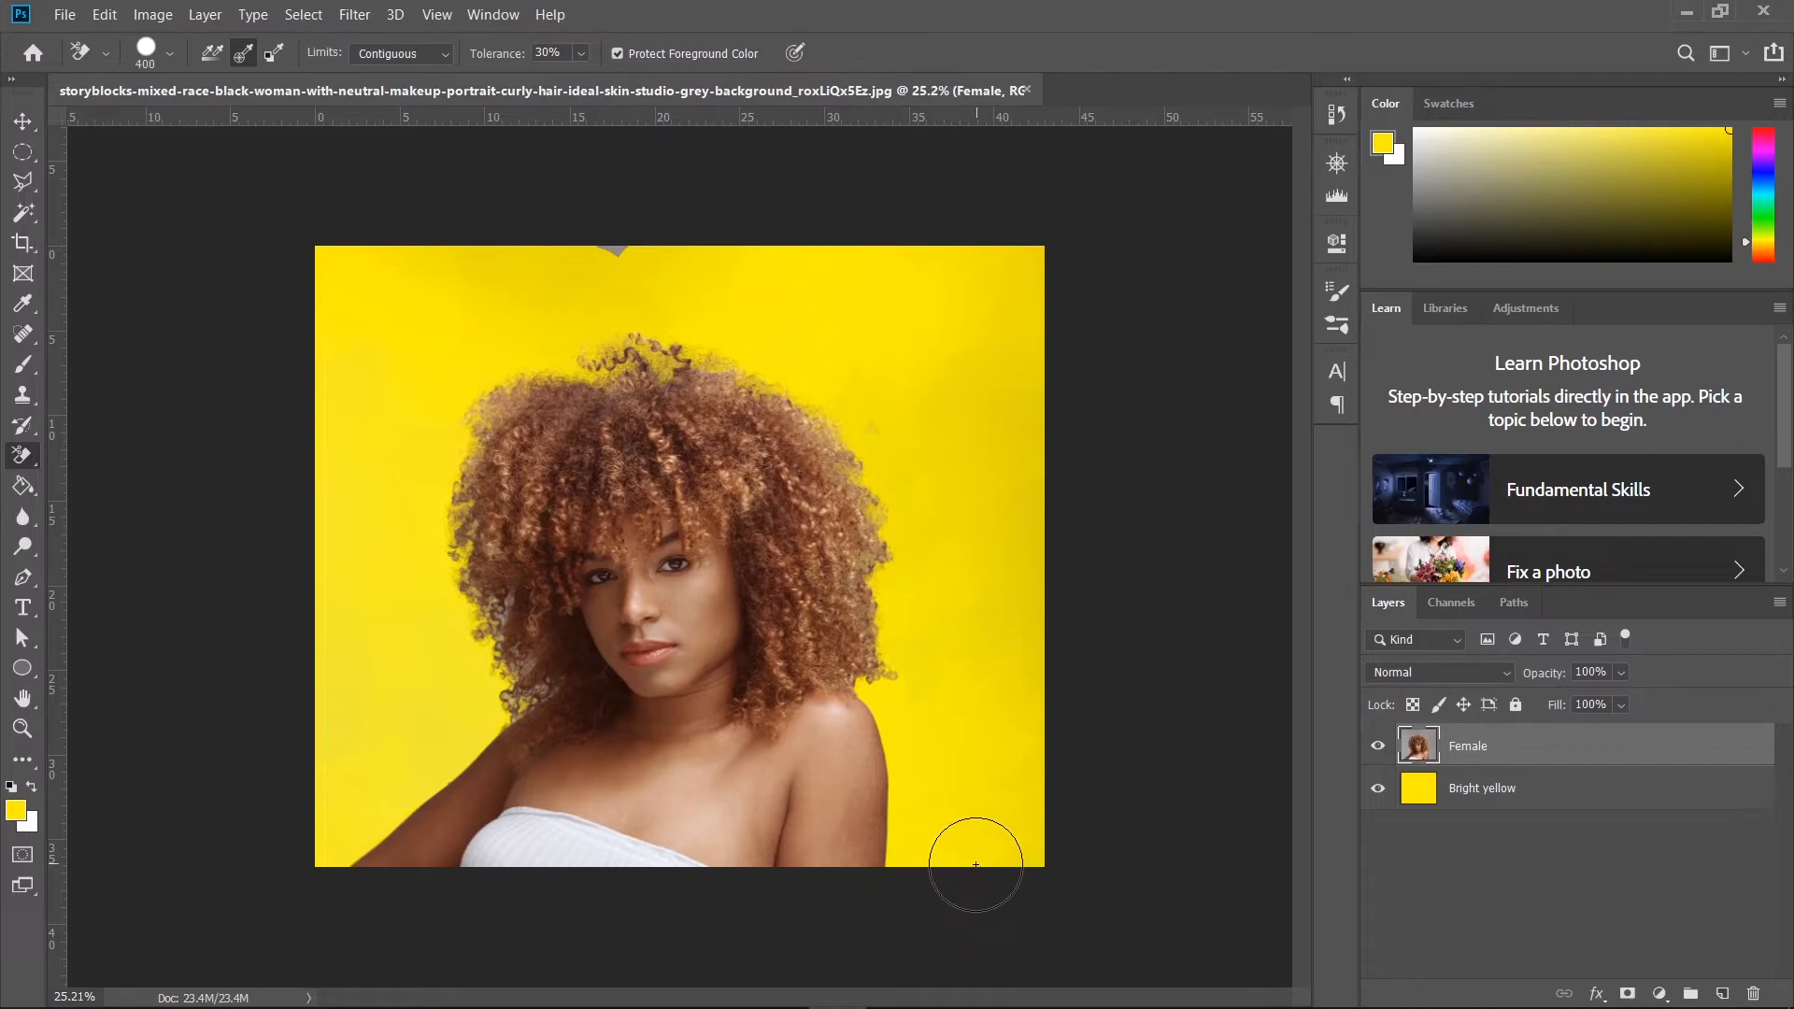
pyautogui.click(587, 251)
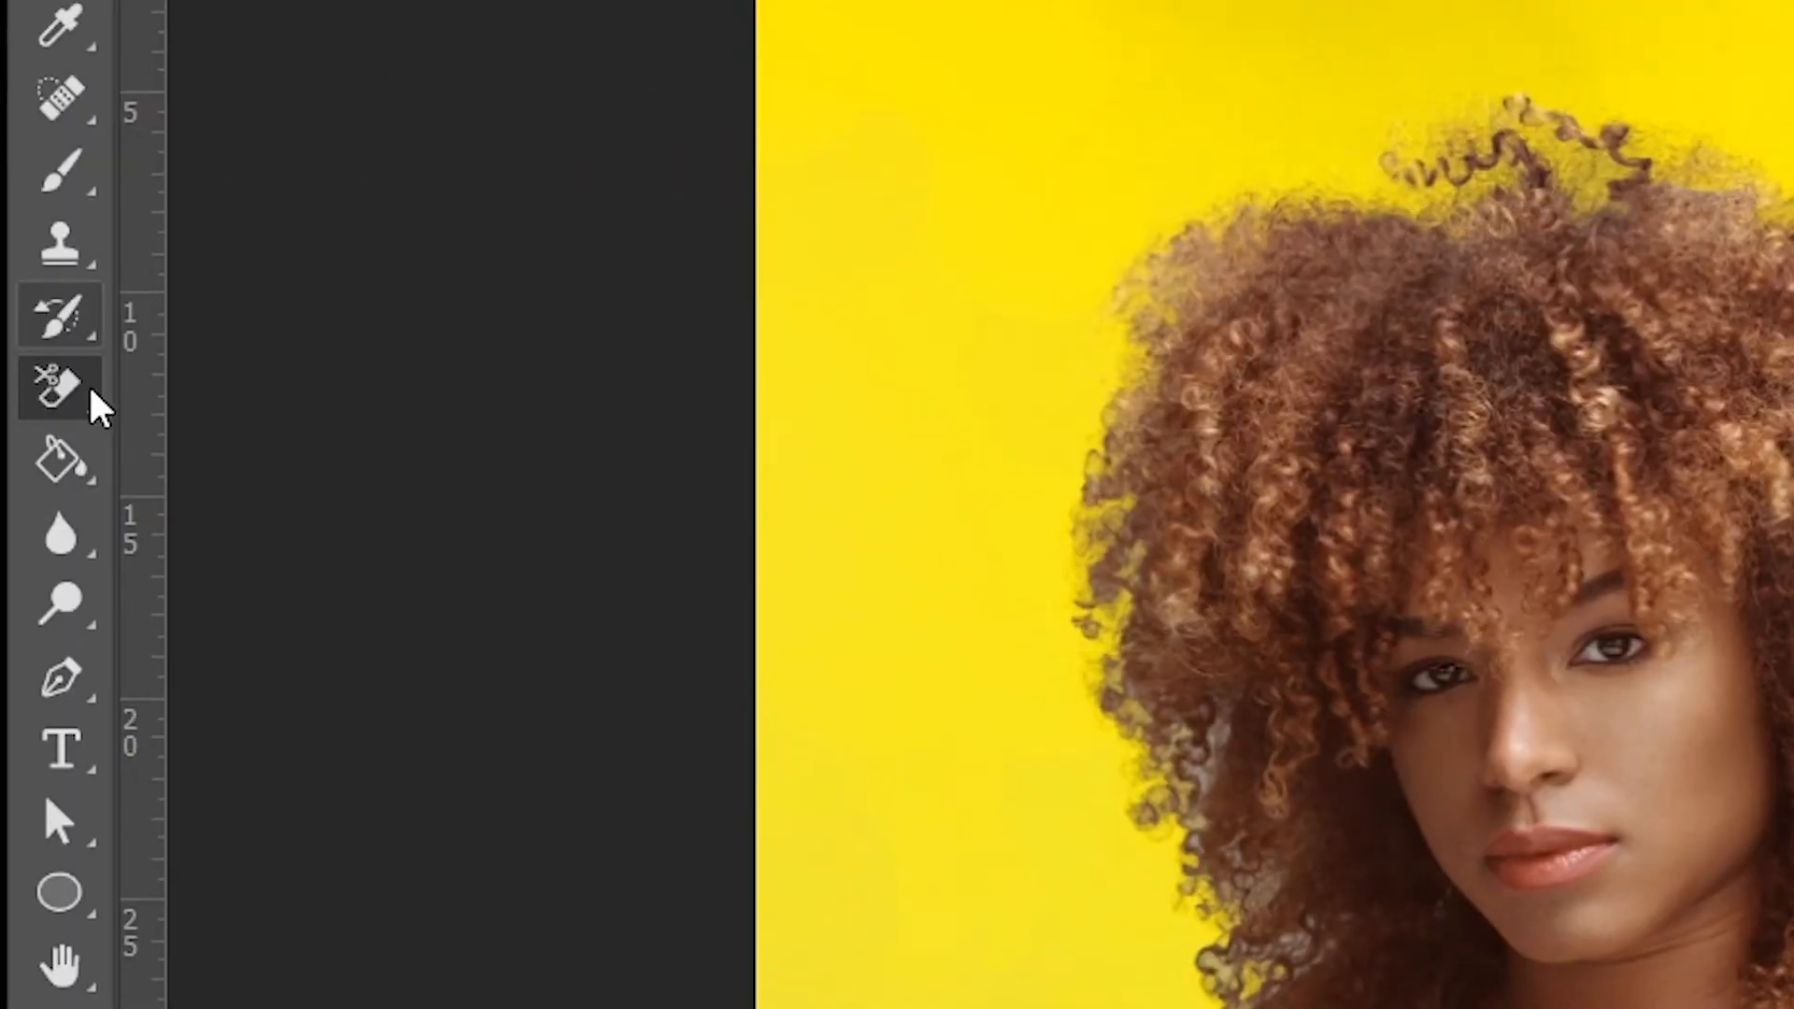
# Examine the cut-out's hair edges and backdrop for leftover grey, switching to the Eraser and returning to the Background Eraser
pyautogui.rightClick(99, 407)
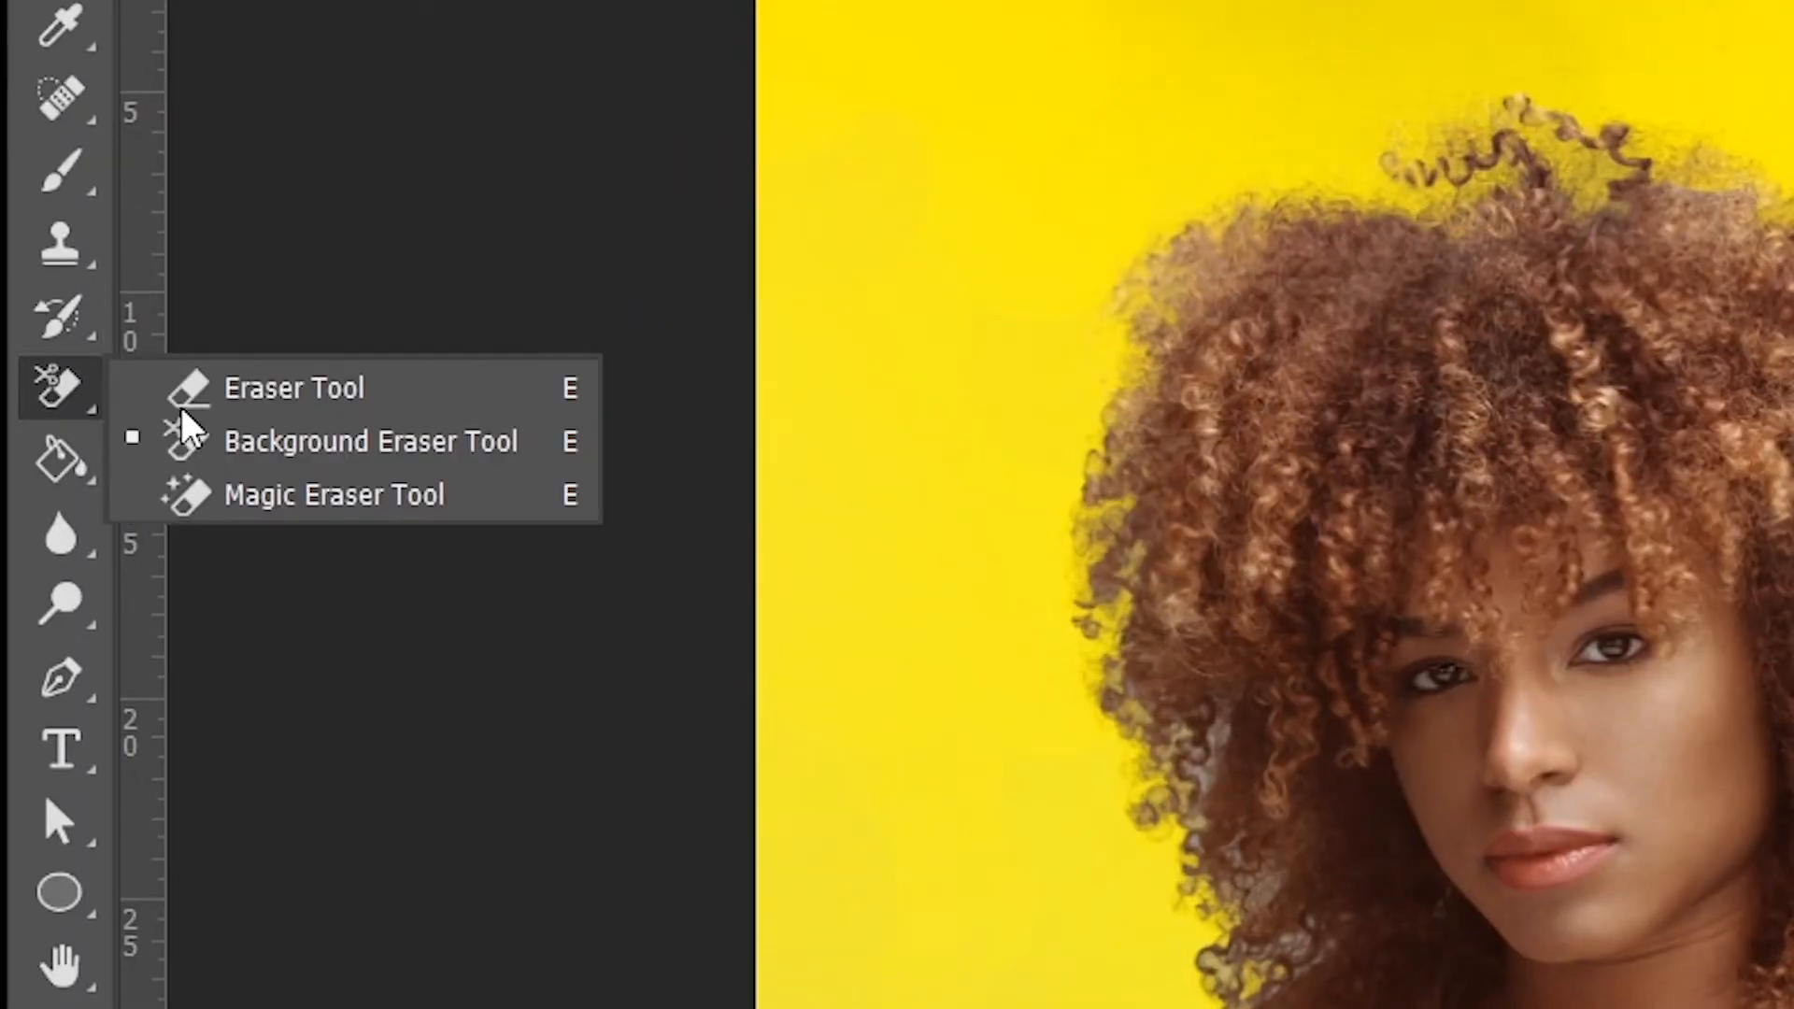
pyautogui.click(248, 388)
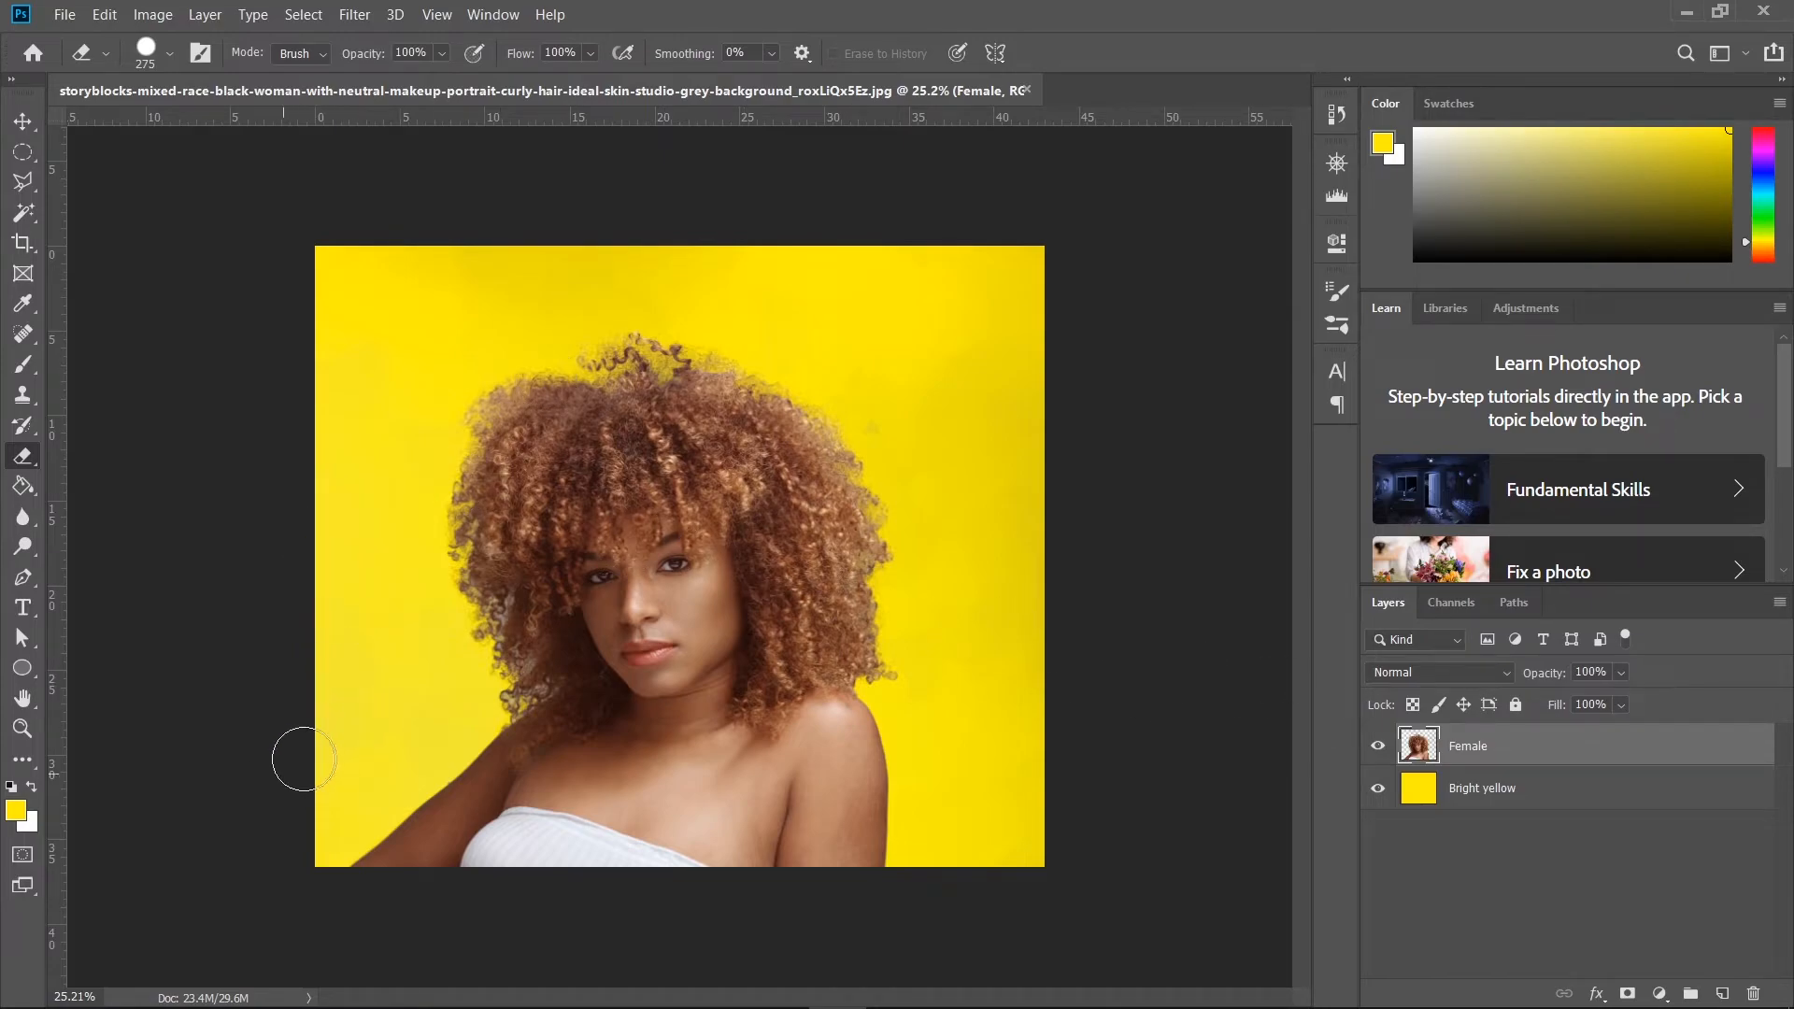
pyautogui.hotkey('ctrl', '+')
pyautogui.scroll(2, 391, 392)
pyautogui.rightClick(23, 456)
pyautogui.click(88, 473)
pyautogui.scroll(3, 355, 420)
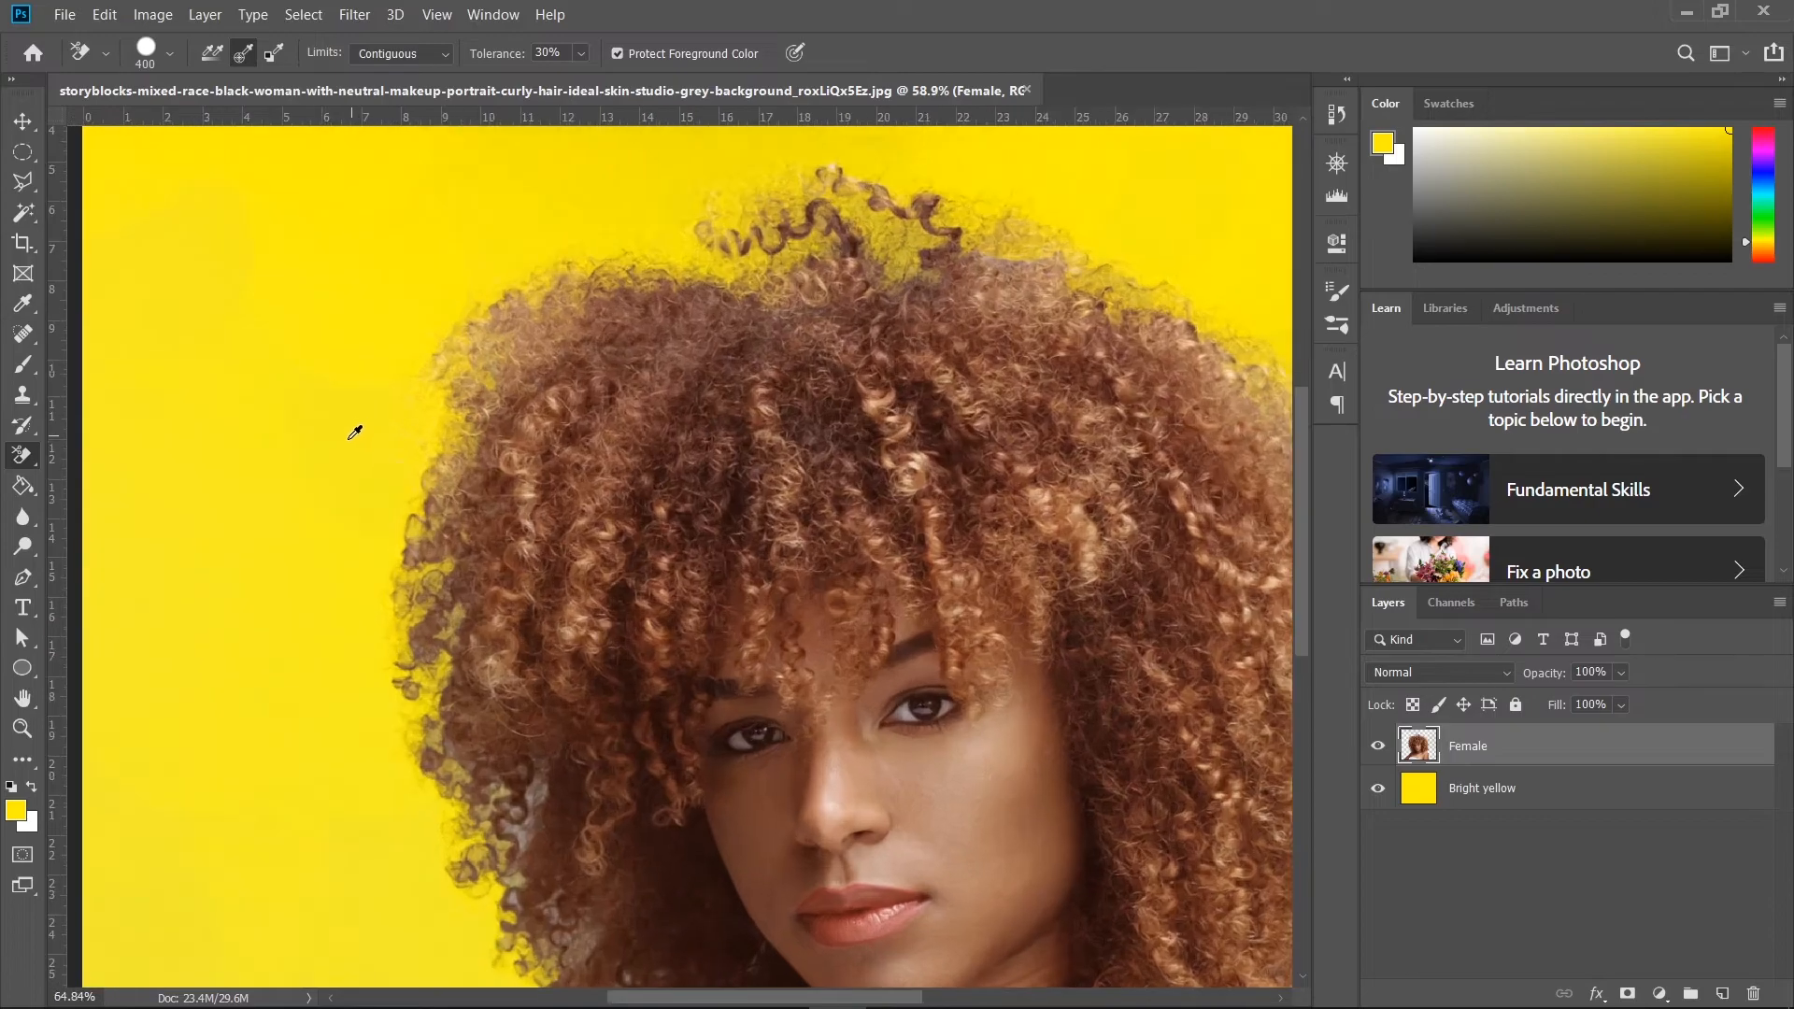
pyautogui.scroll(-4, 339, 505)
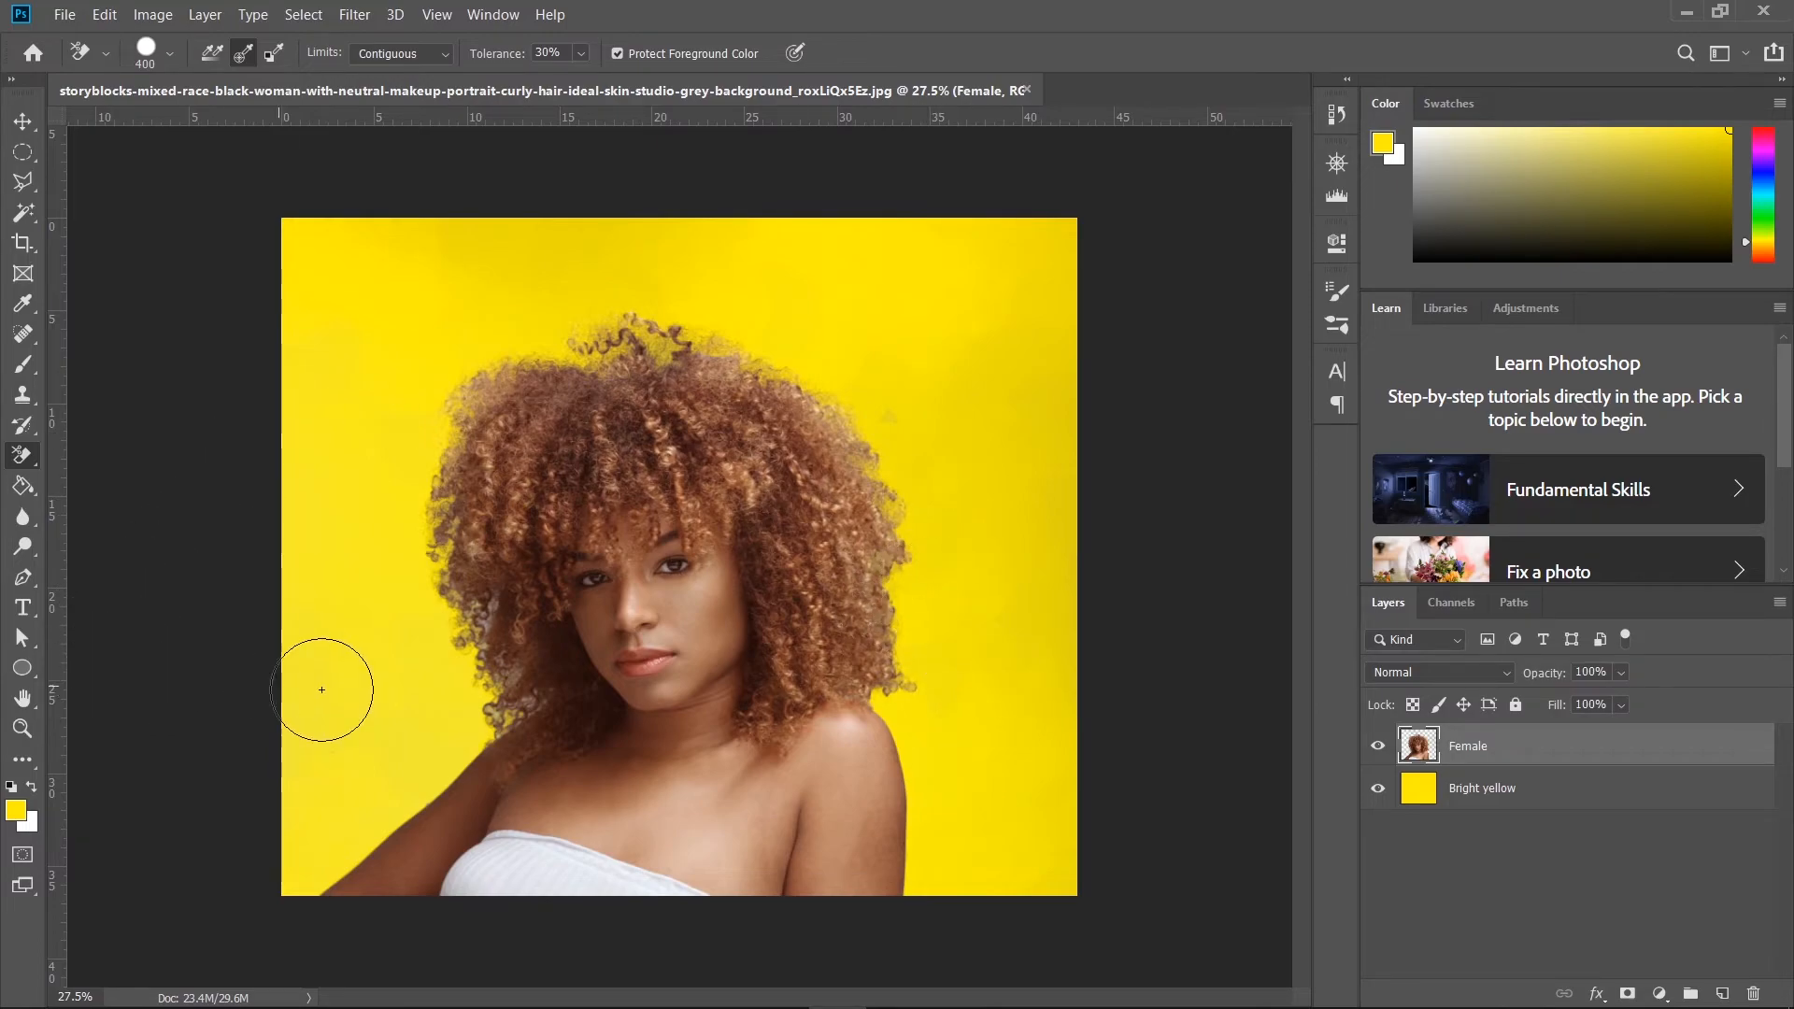
pyautogui.scroll(-1, 355, 710)
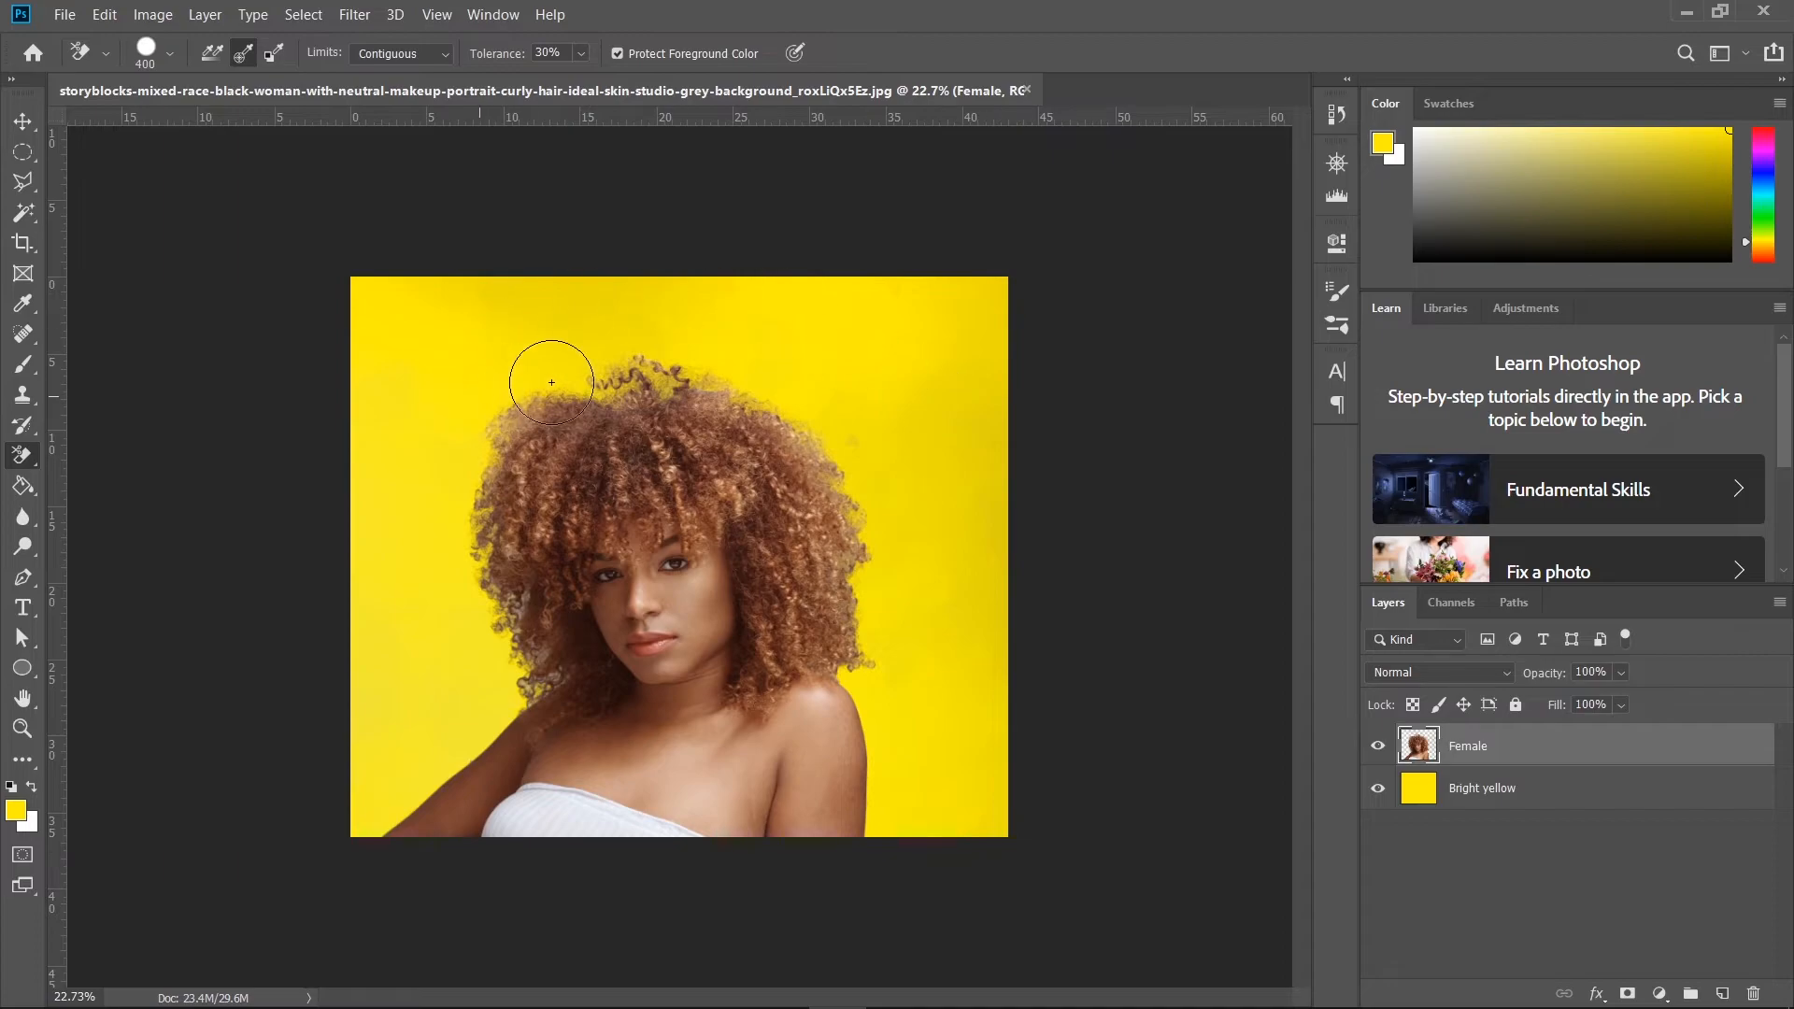
# Try shifting the hue of the Bright yellow layer to +72 with Hue/Saturation
pyautogui.click(13, 125)
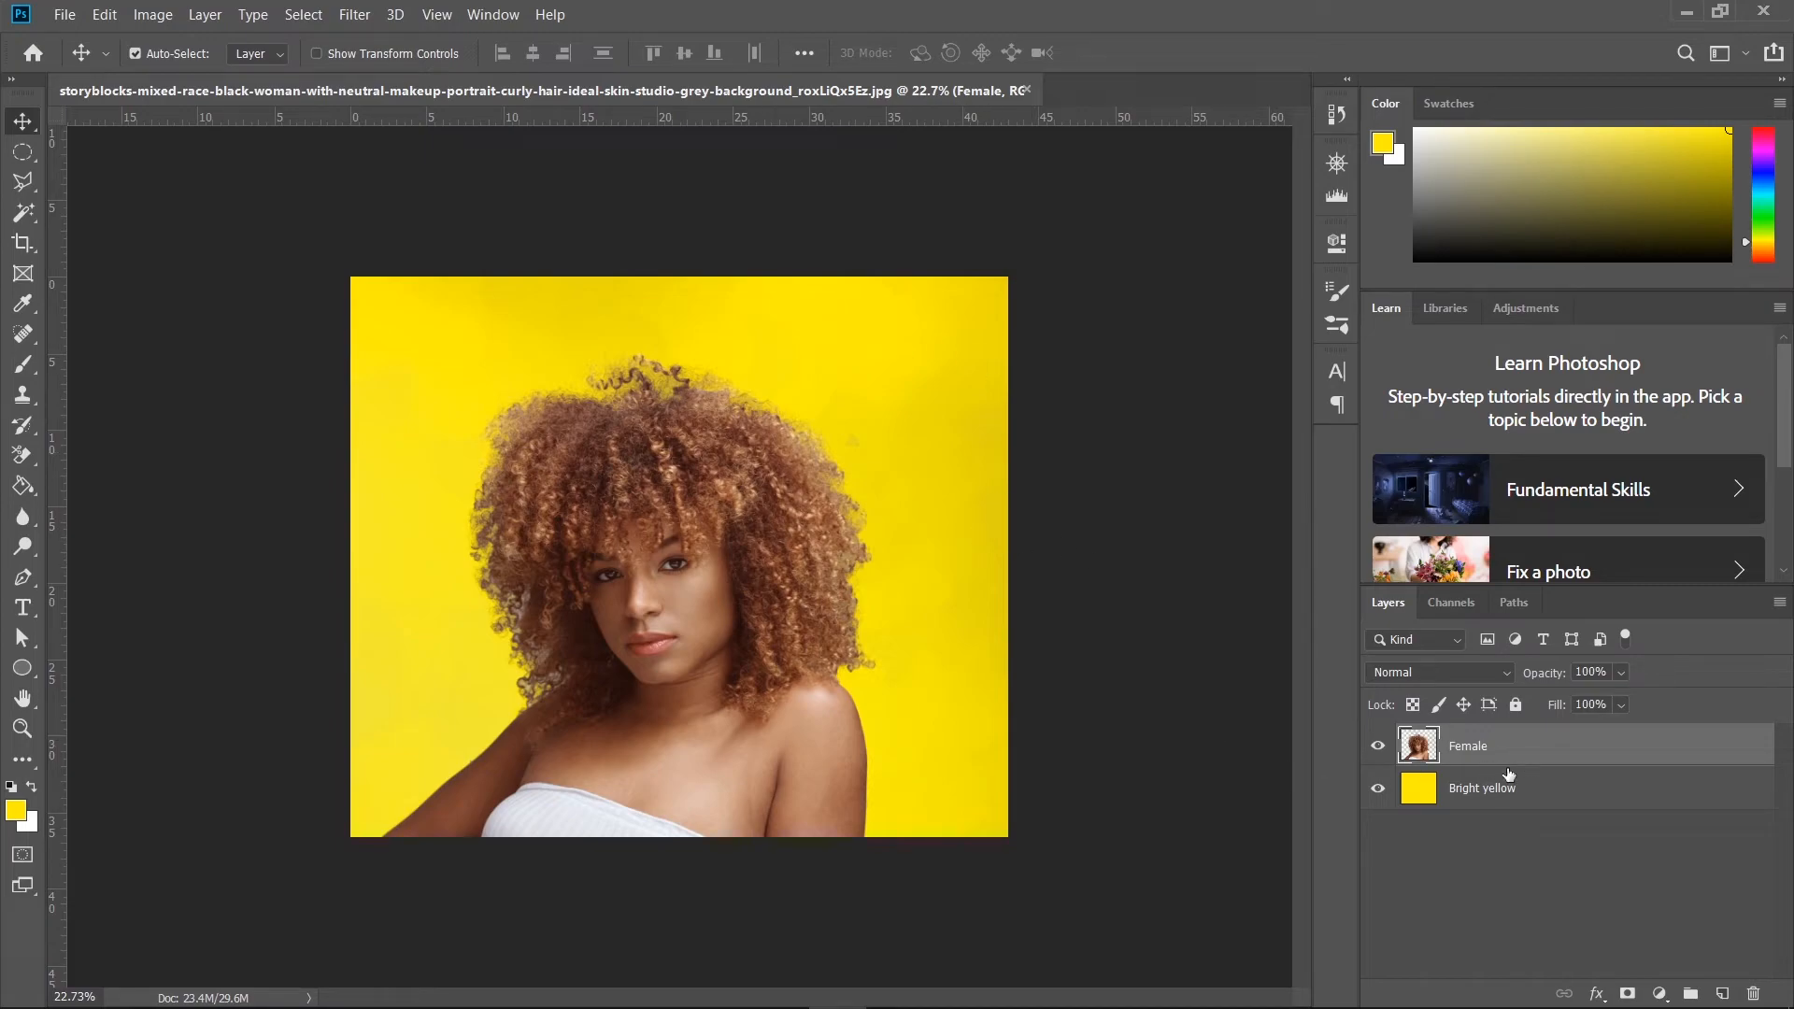
pyautogui.click(1531, 797)
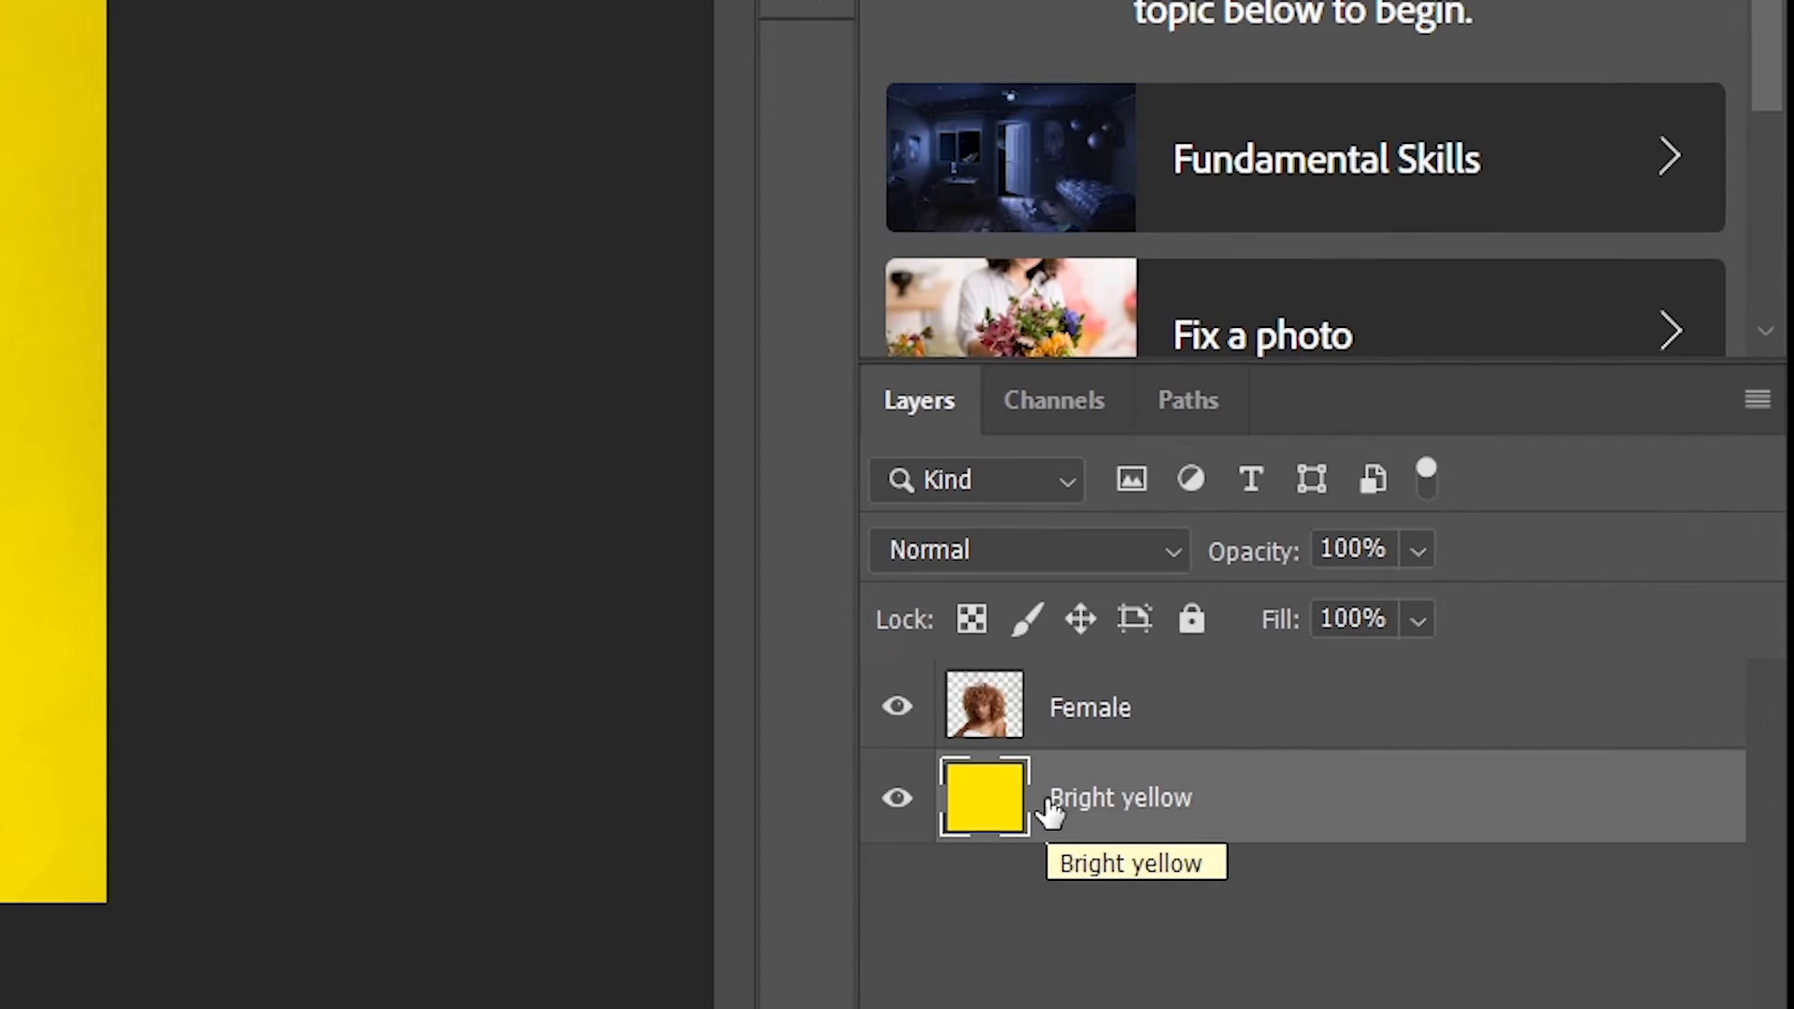
pyautogui.hotkey('ctrl', 'u')
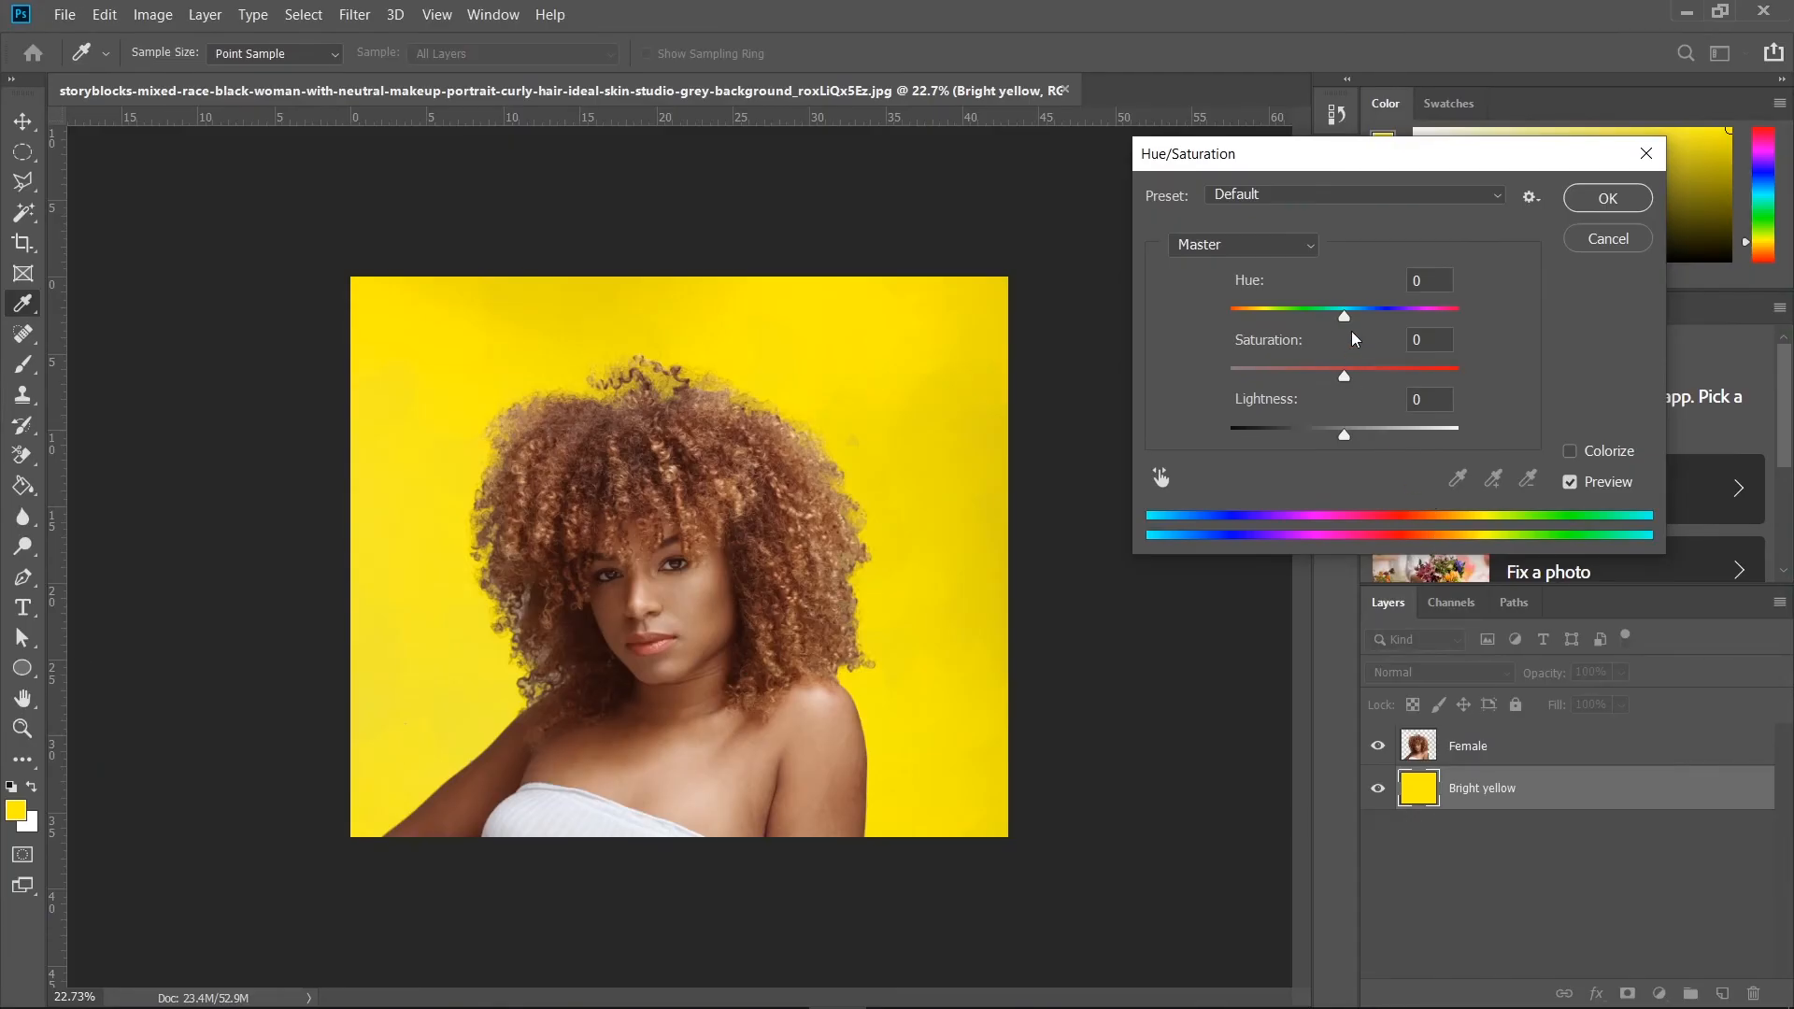
pyautogui.moveTo(1343, 320); pyautogui.dragTo(1410, 340)
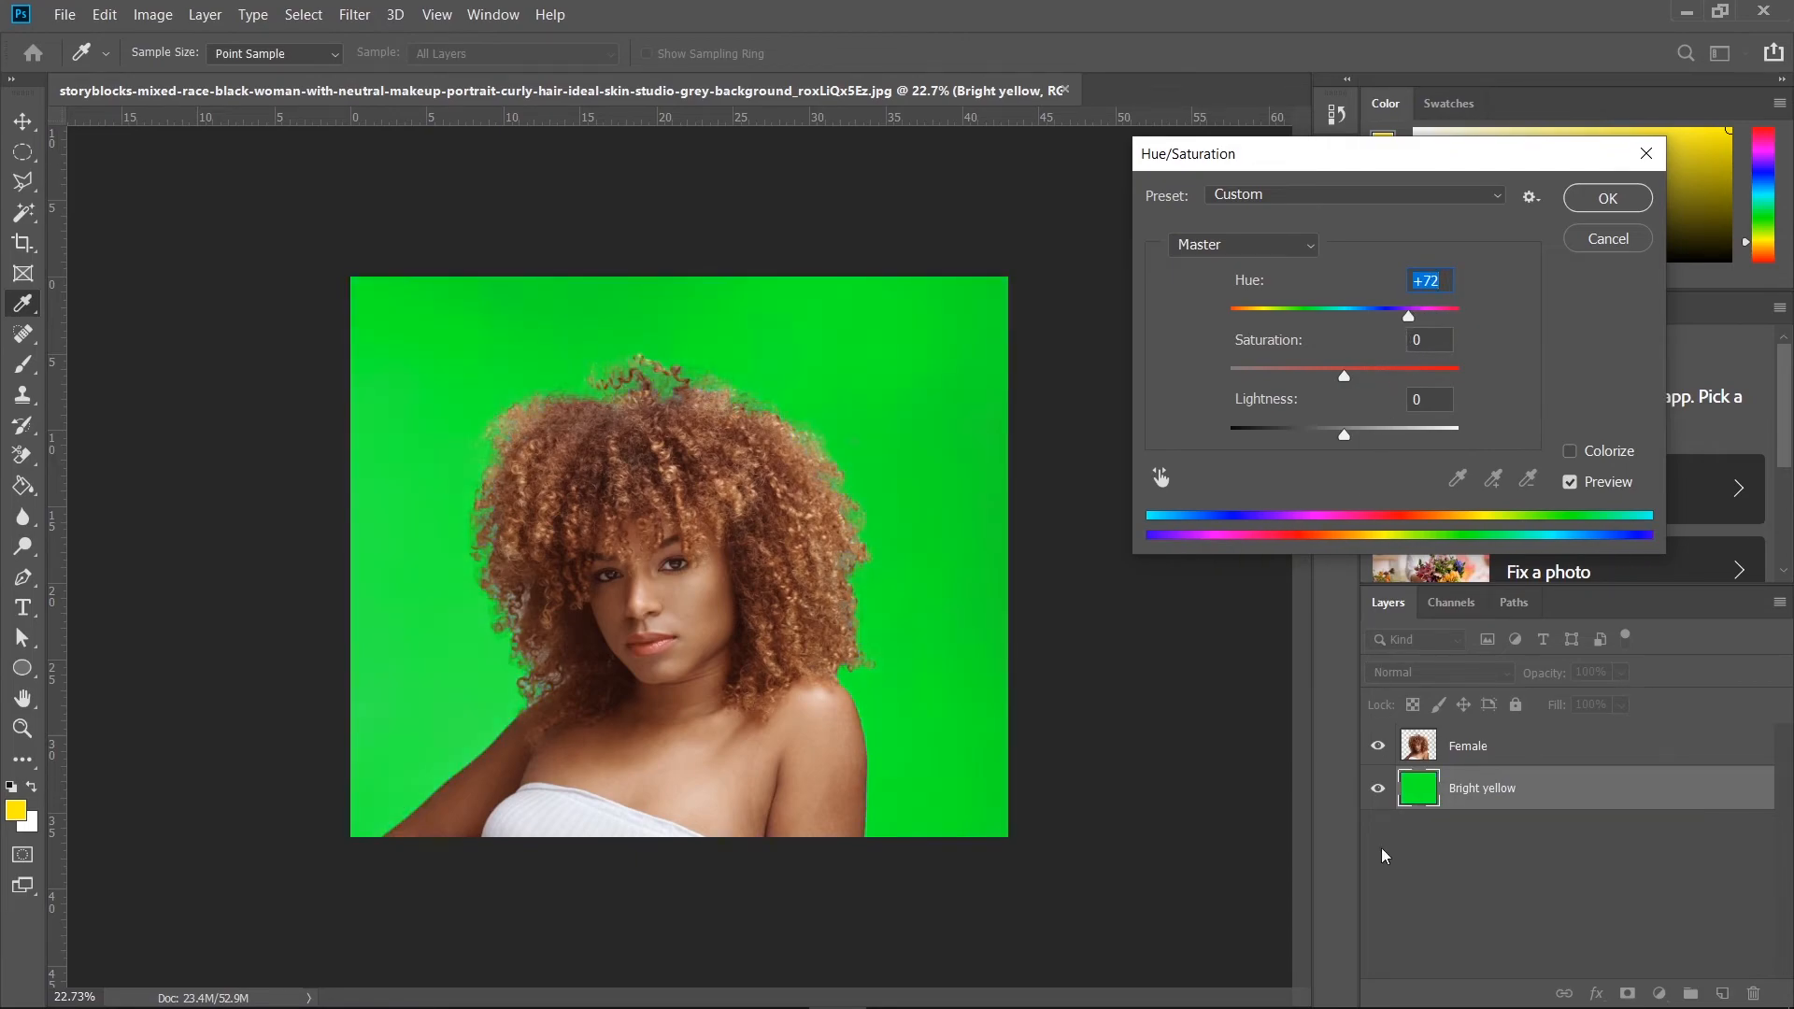
pyautogui.click(1623, 244)
# Hide the Bright yellow layer and inspect the woman's curly hair edges up close against transparency
pyautogui.click(1378, 788)
pyautogui.press('v')
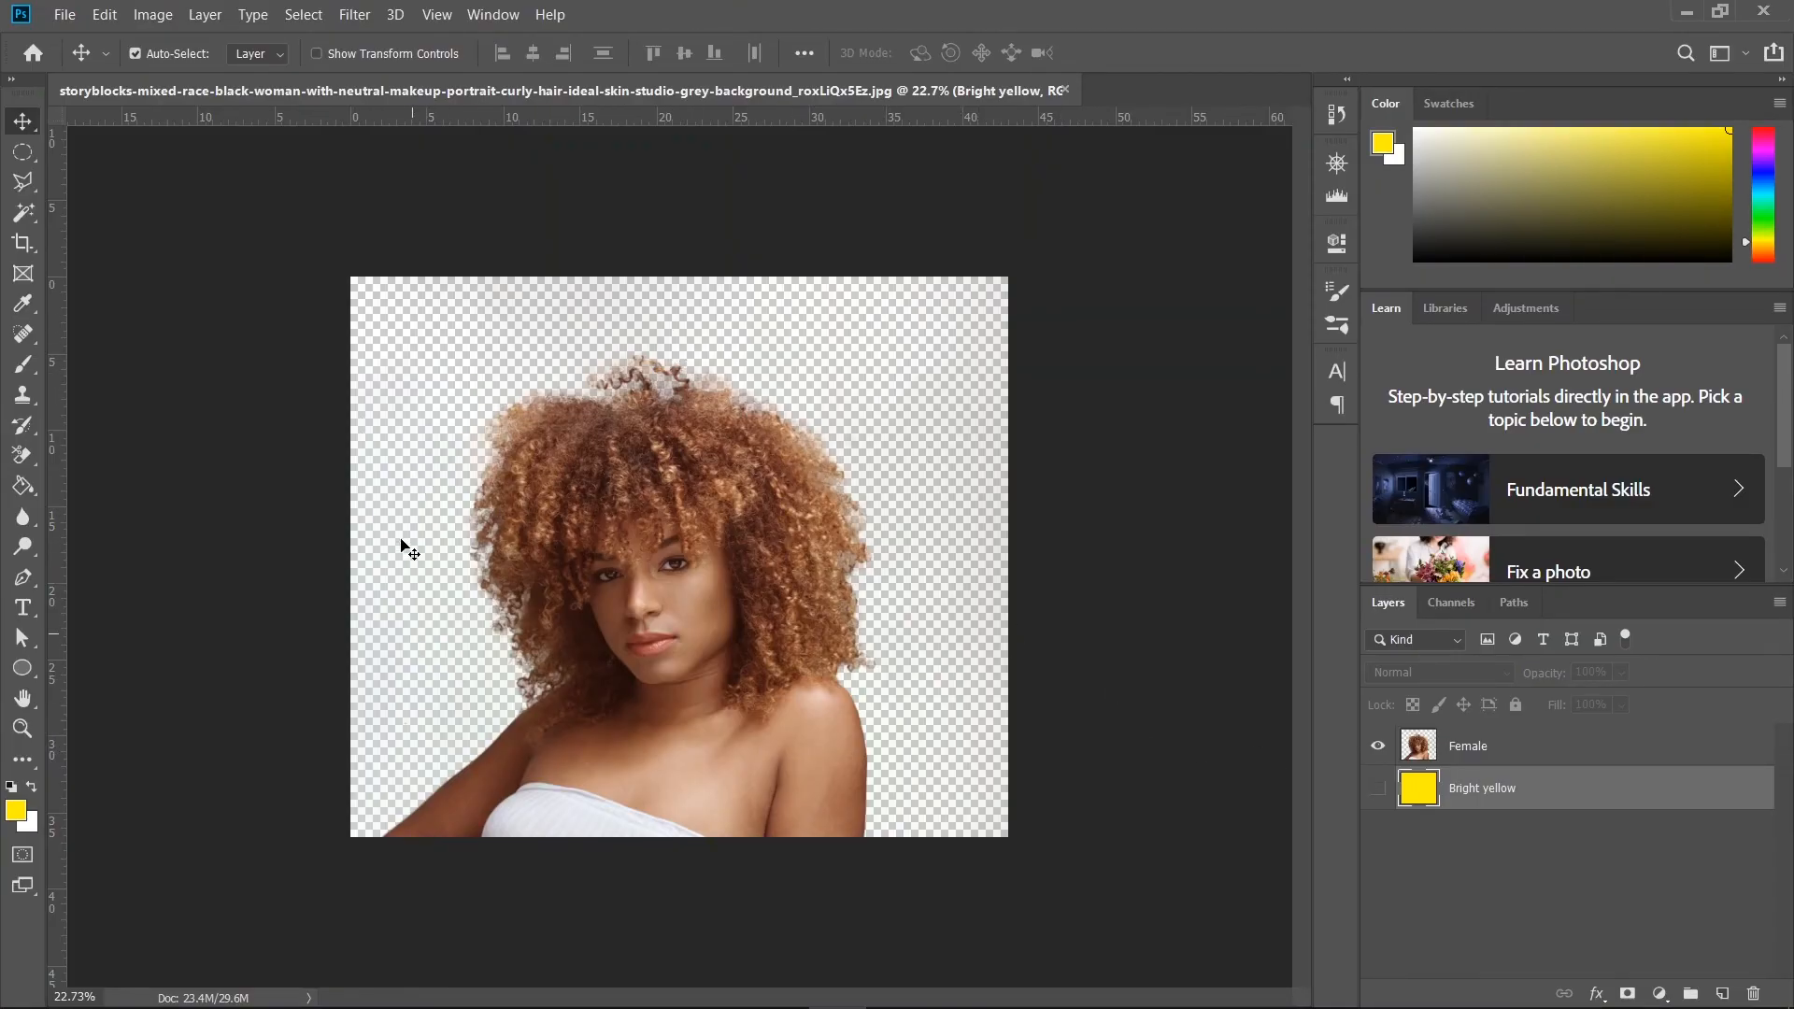
pyautogui.scroll(3, 586, 502)
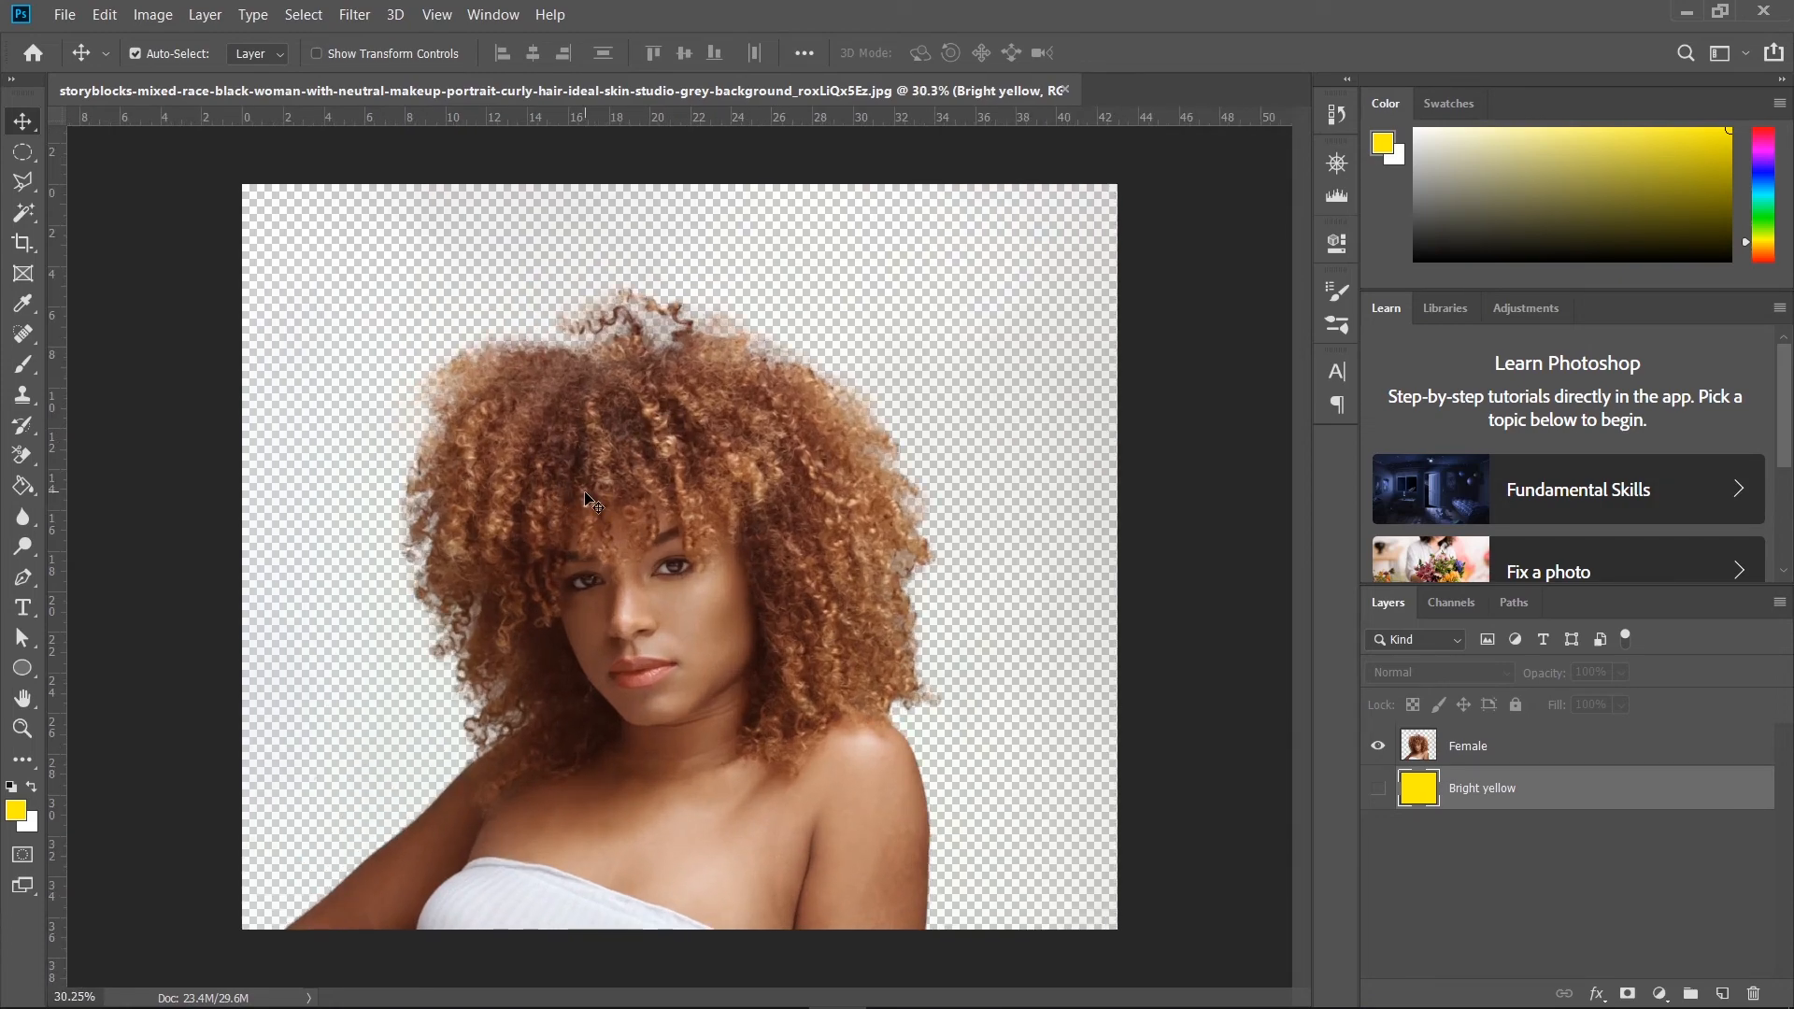
pyautogui.scroll(3, 505, 487)
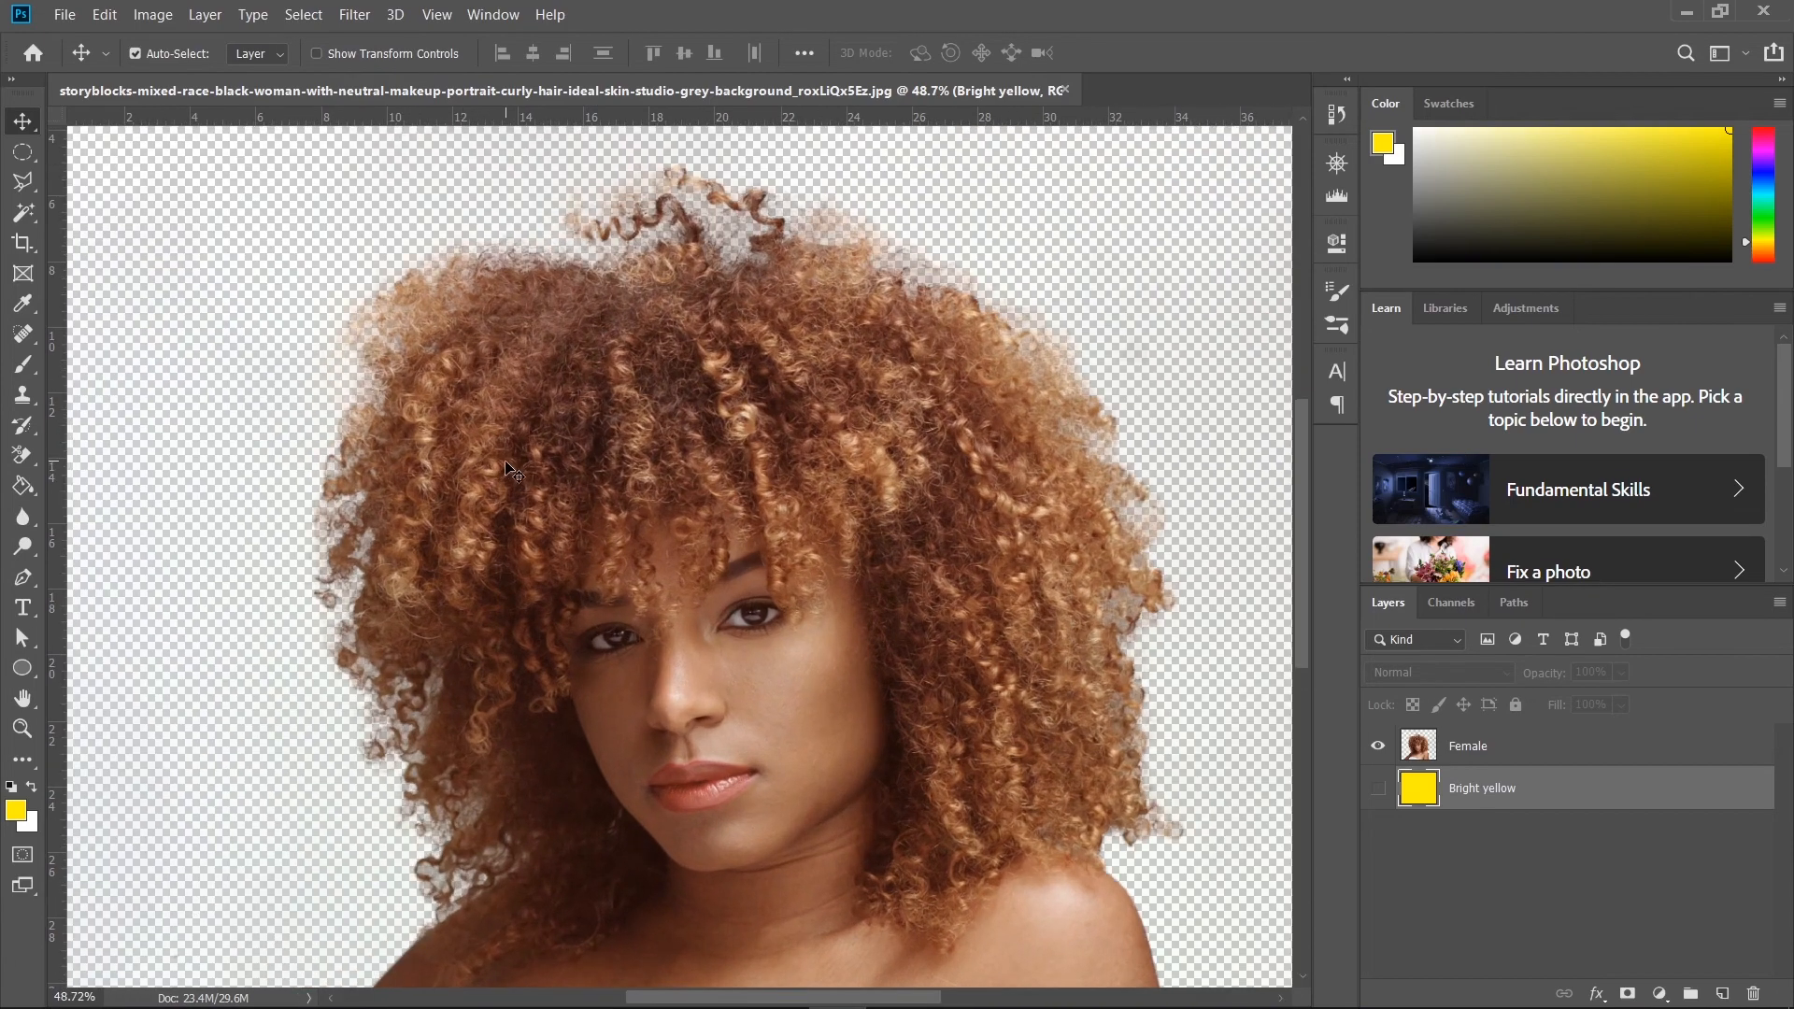
pyautogui.scroll(-3, 581, 452)
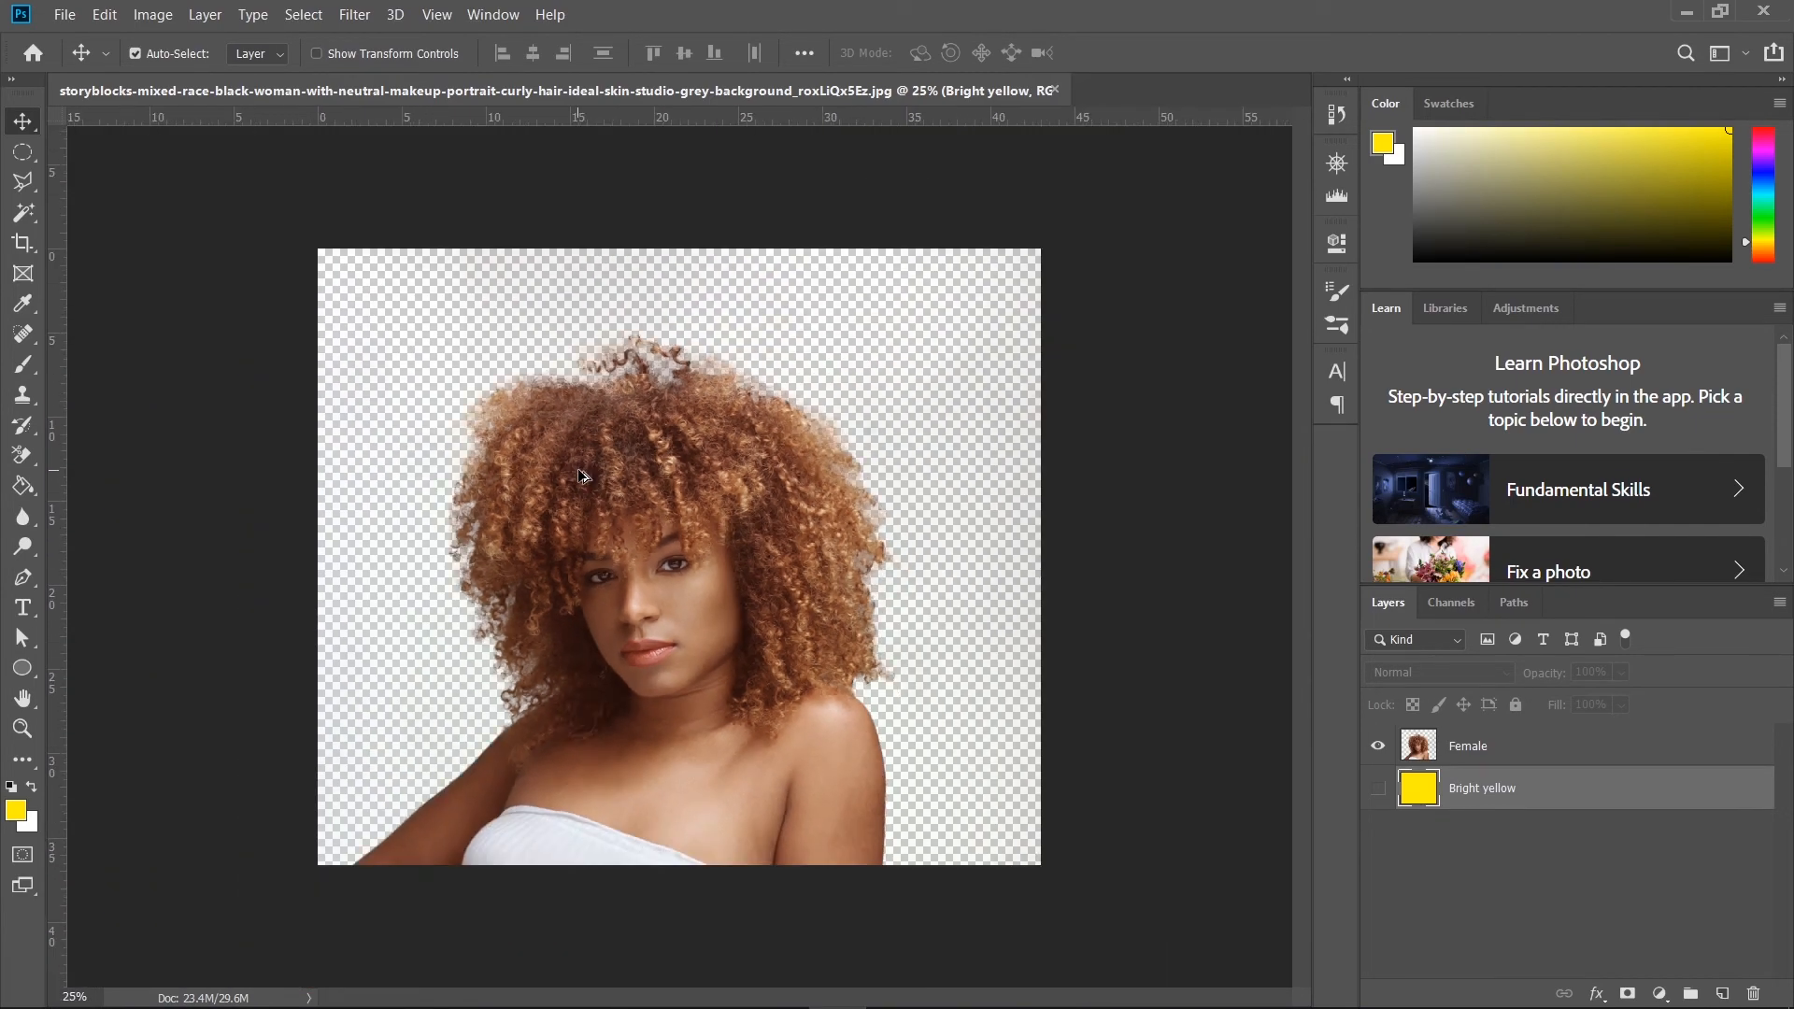
# Compare the cut-out with and without the Bright yellow layer, leaving that layer hidden
pyautogui.click(1379, 790)
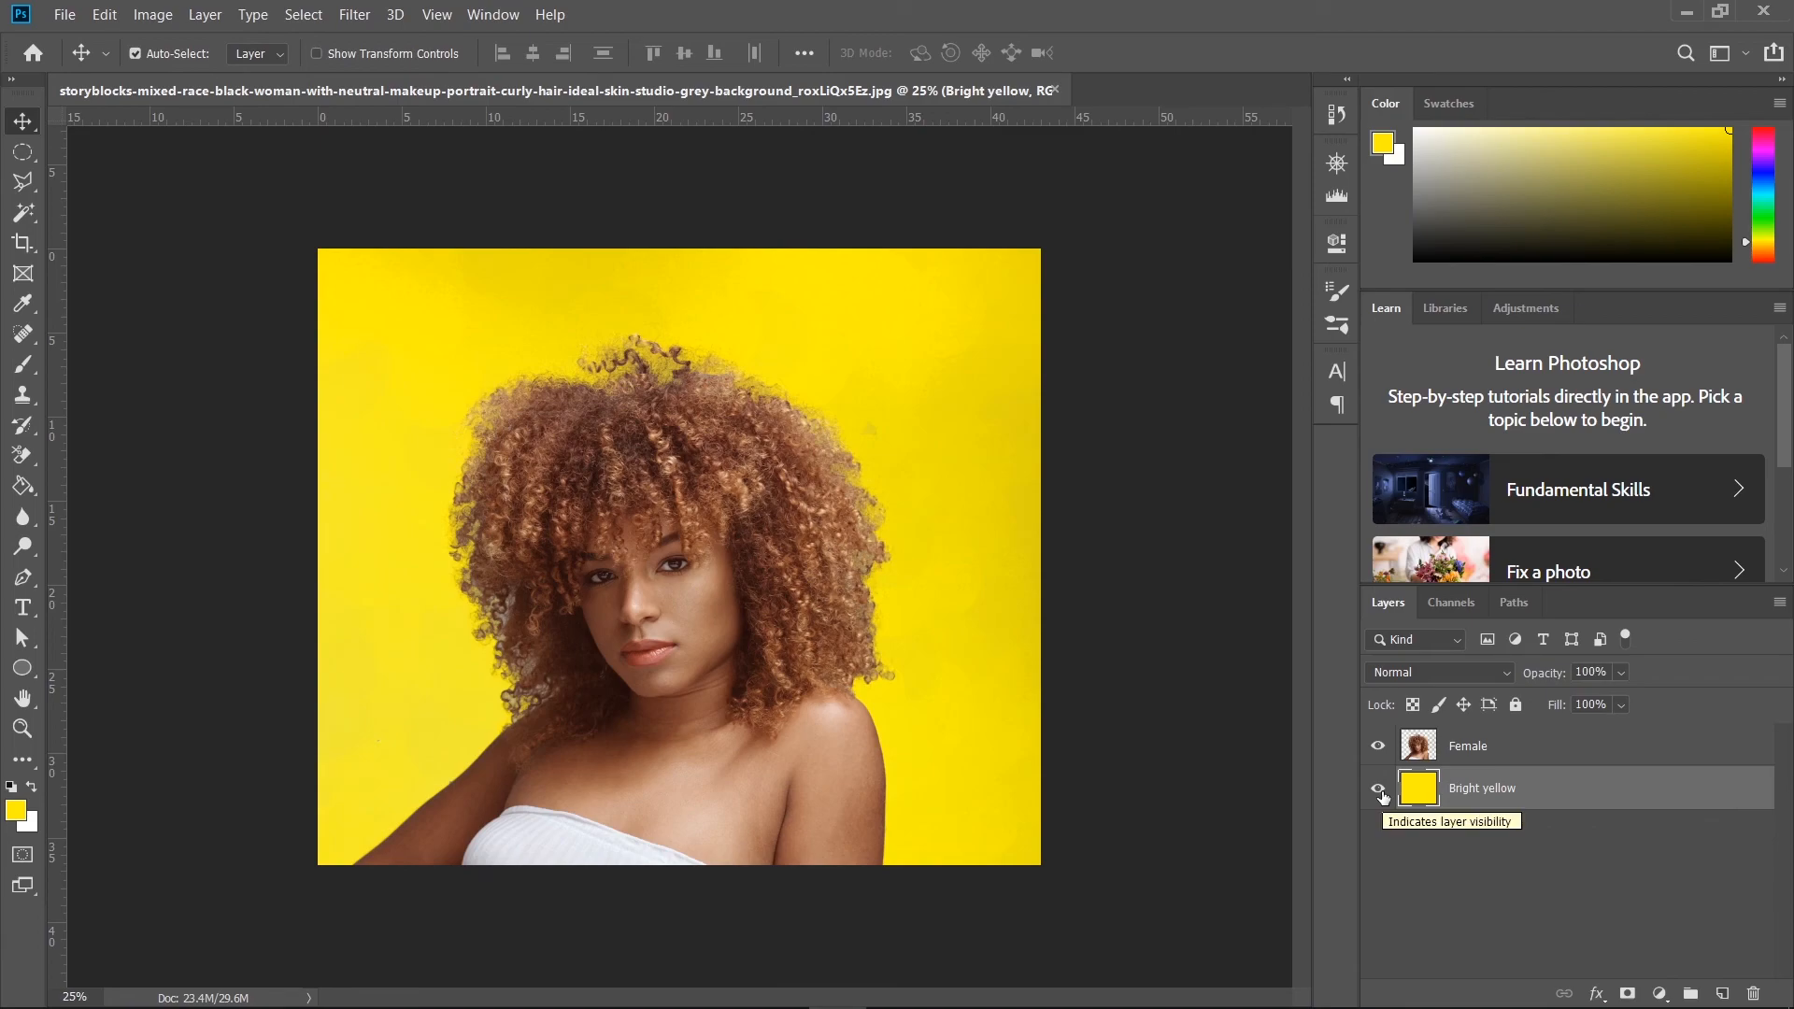
pyautogui.click(1379, 790)
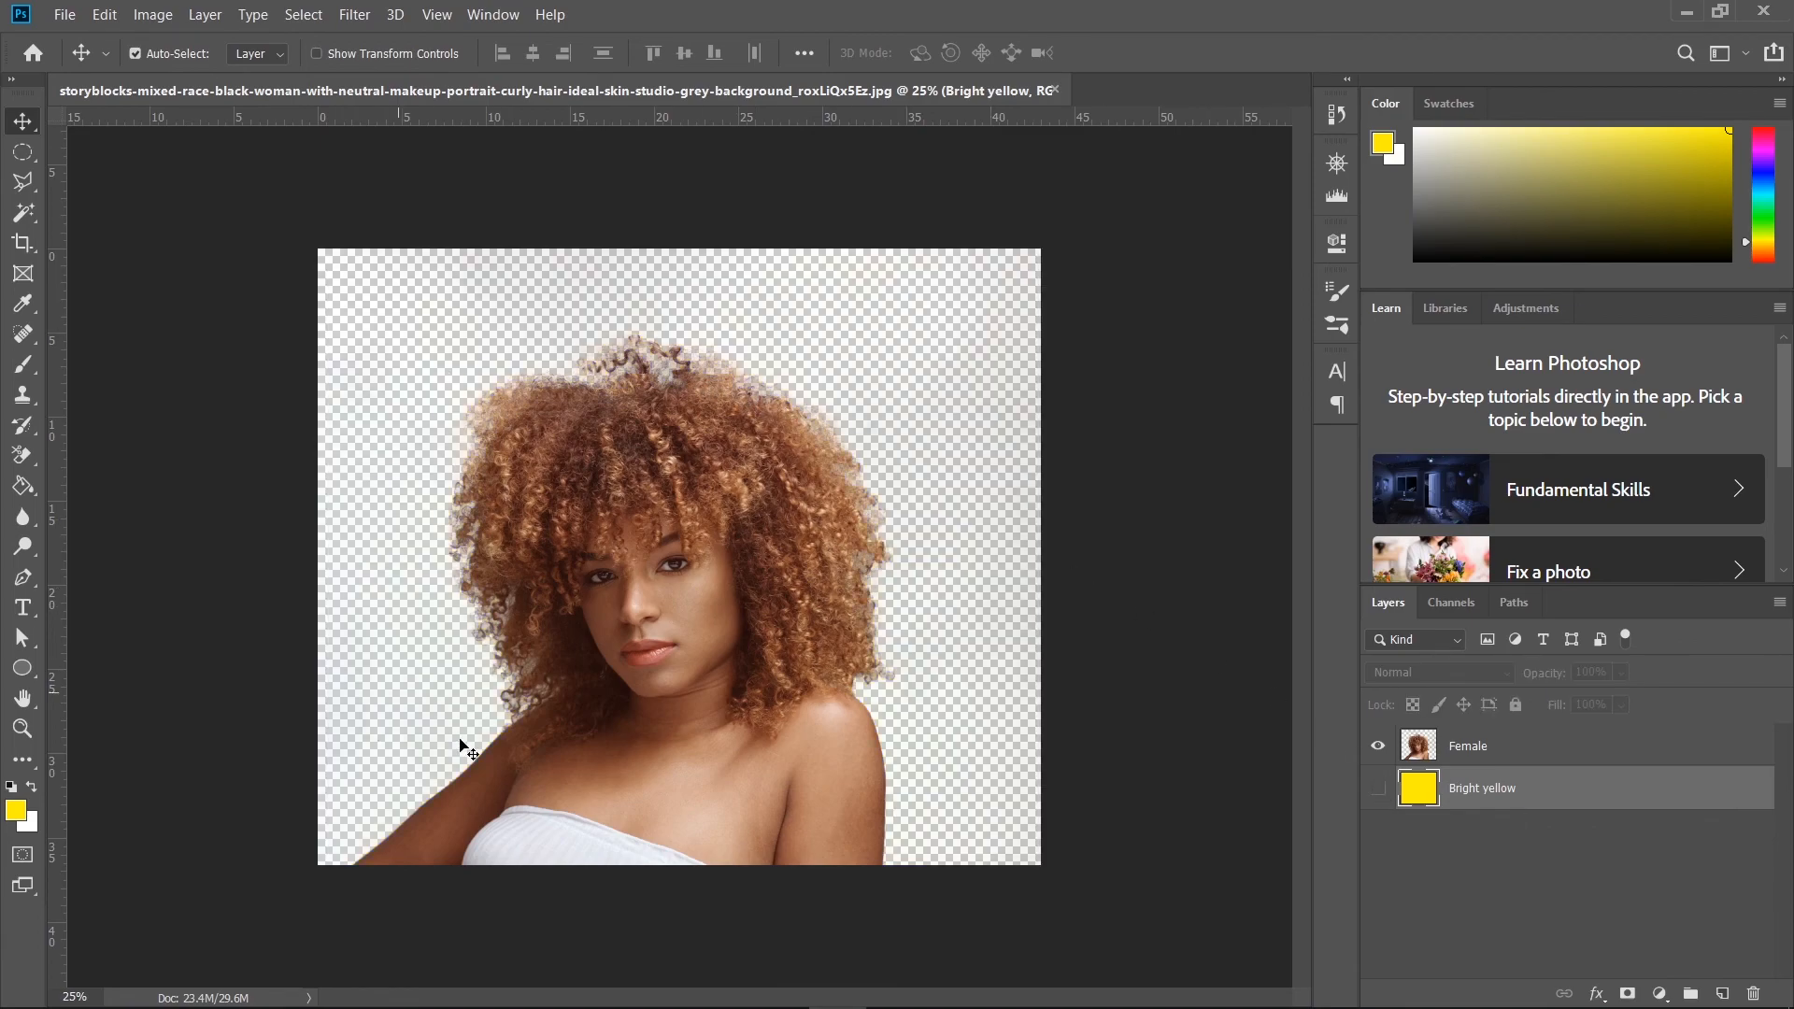
pyautogui.hotkey('ctrl', '+')
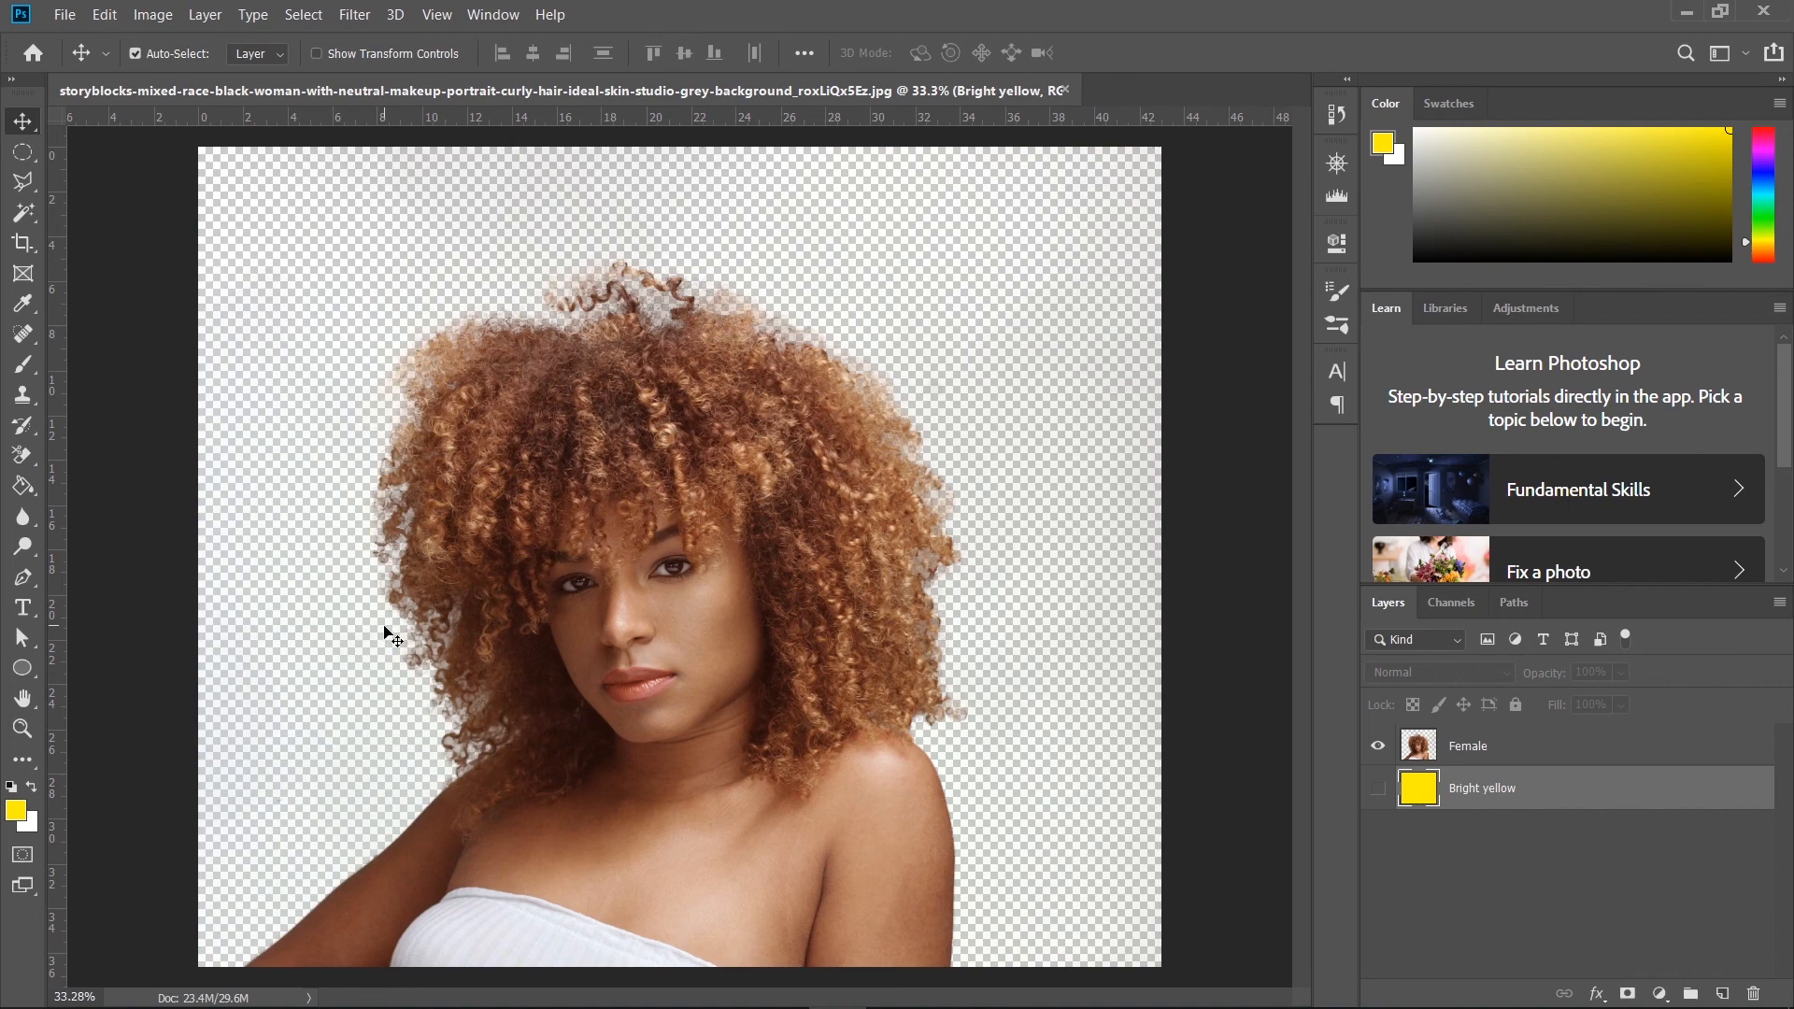